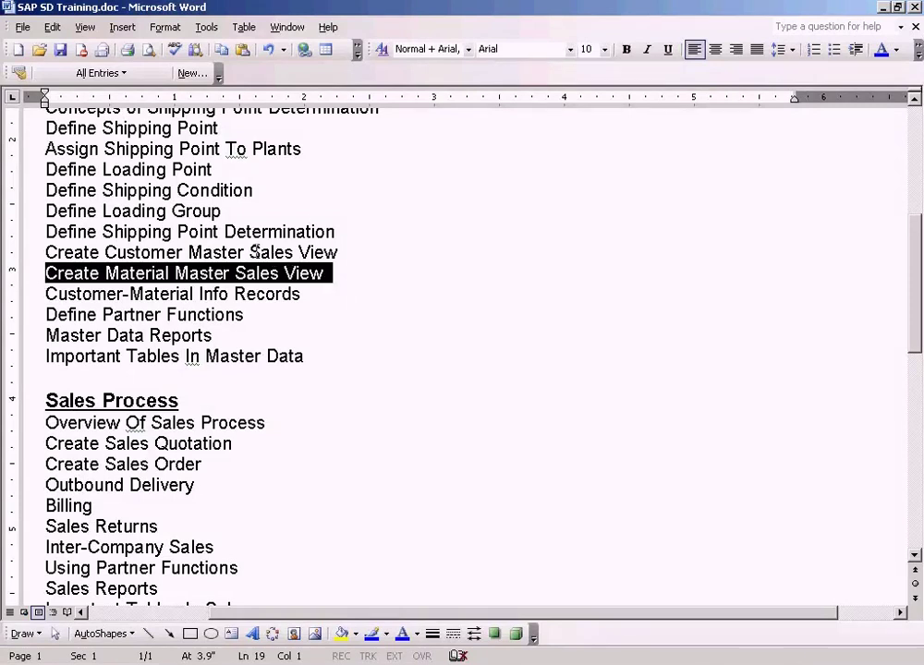
Step: Select 'Material Master' in the sales view topic line of the Word outline and bring up the open SAP windows
click(374, 284)
click(345, 273)
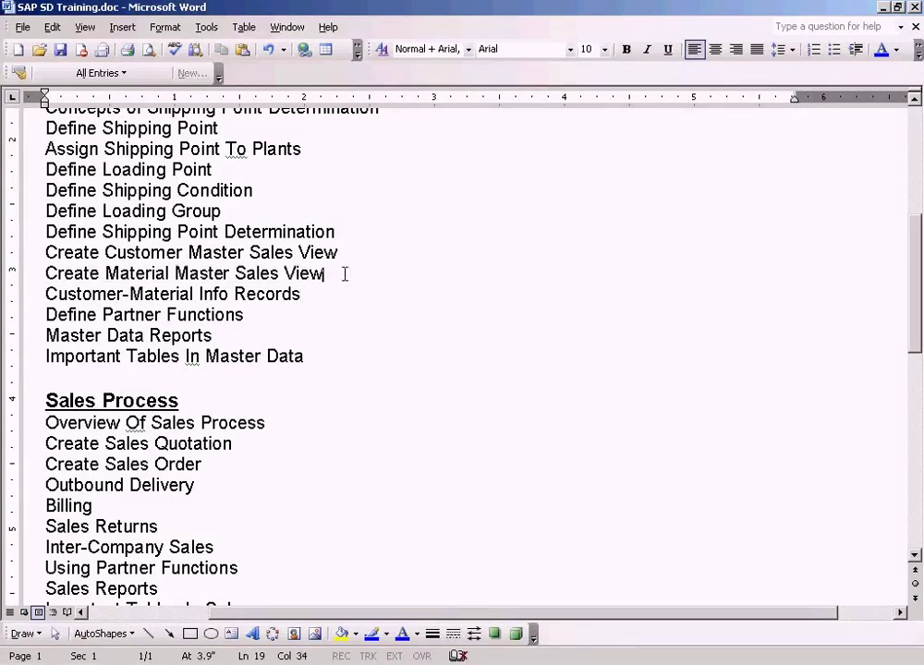
click(199, 275)
click(205, 252)
click(199, 273)
drag(106, 273, 233, 273)
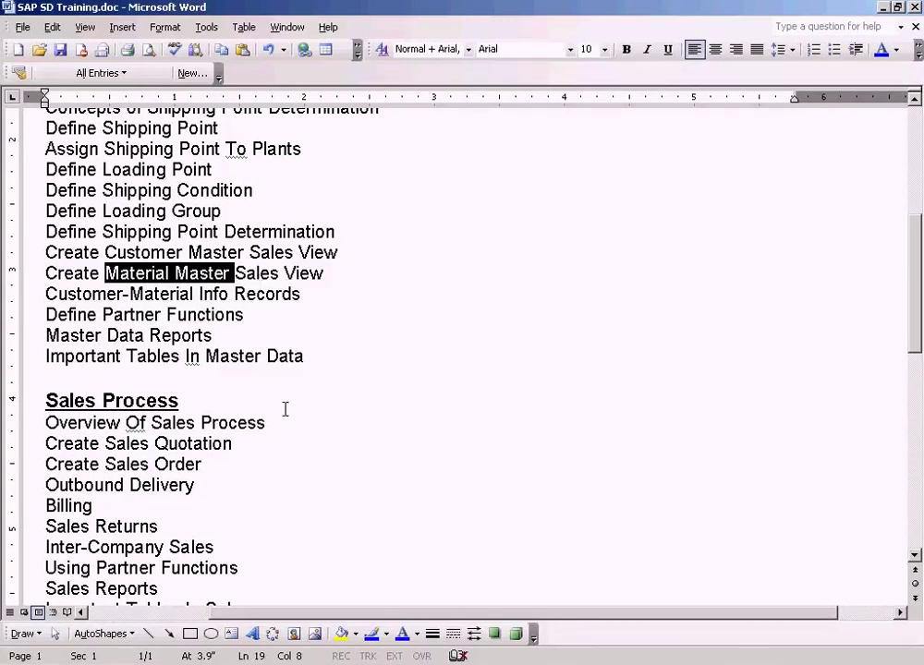
click(231, 663)
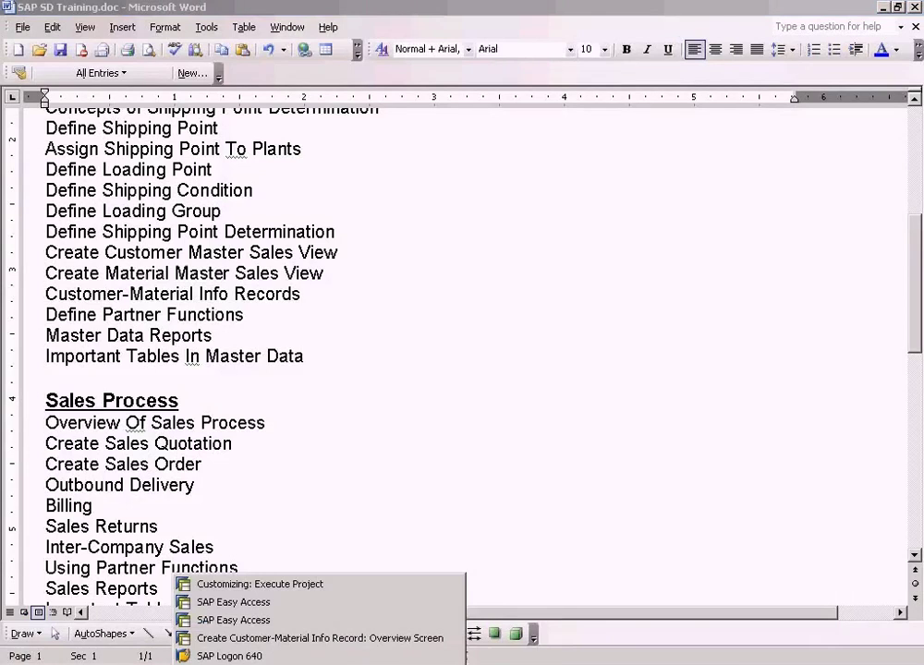
Step: Switch to the SAP Easy Access window
click(312, 620)
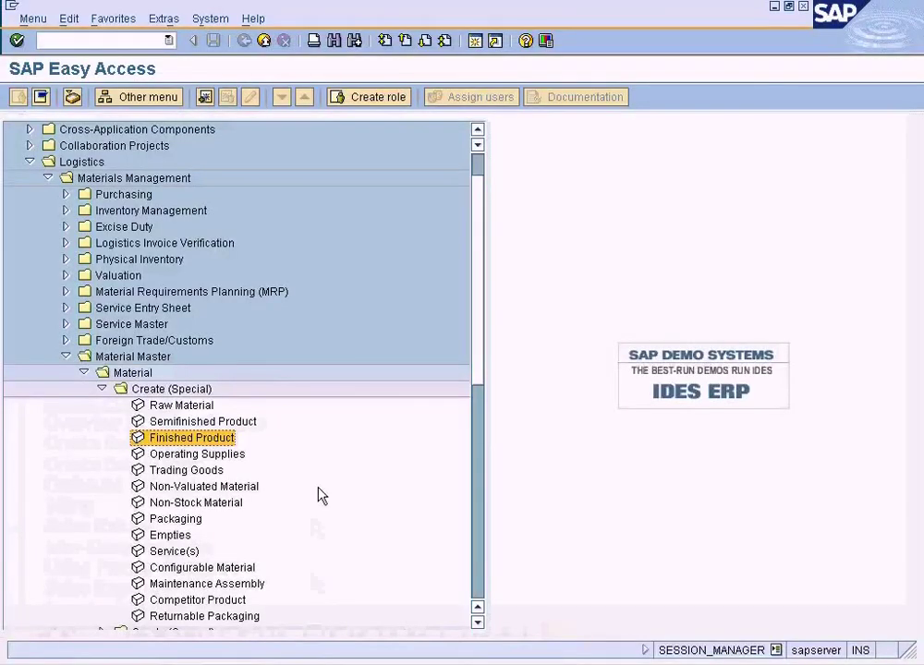
click(477, 129)
click(477, 129)
click(478, 130)
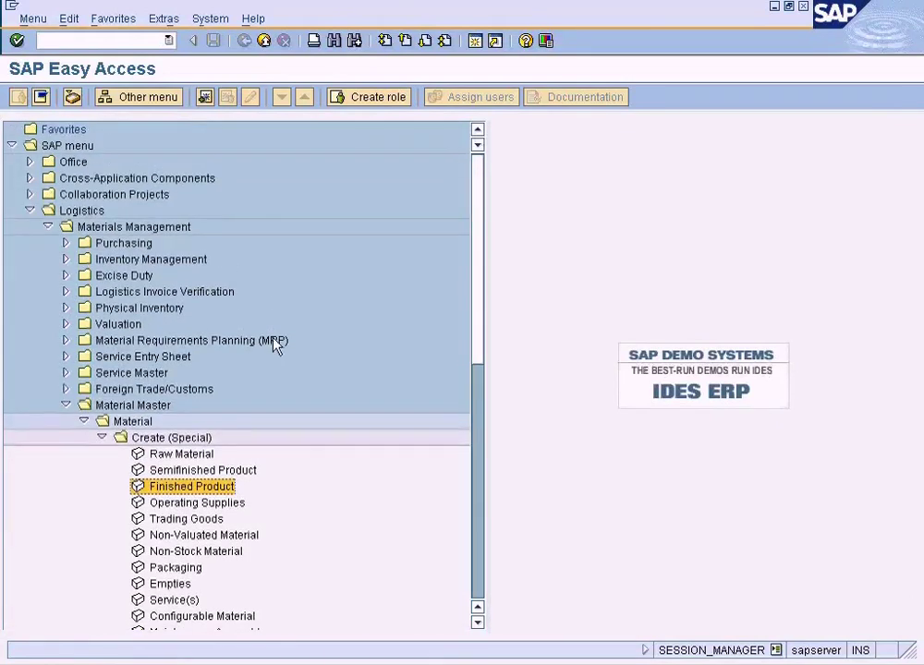
Step: Launch Finished Product under Logistics > Materials Management > Material Master > Create (Special)
click(82, 210)
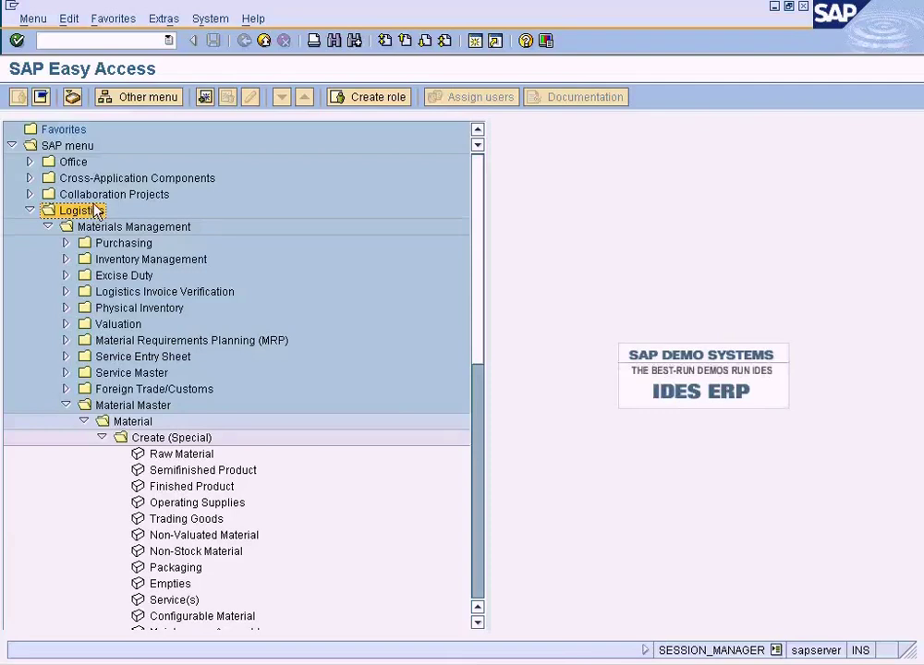
click(103, 229)
click(130, 406)
click(135, 423)
click(149, 439)
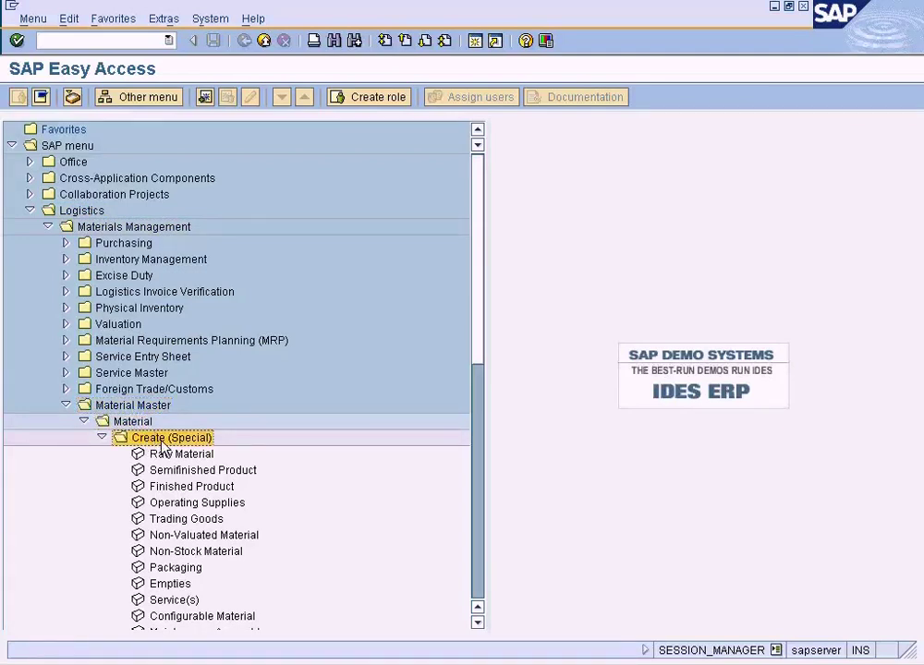
click(197, 488)
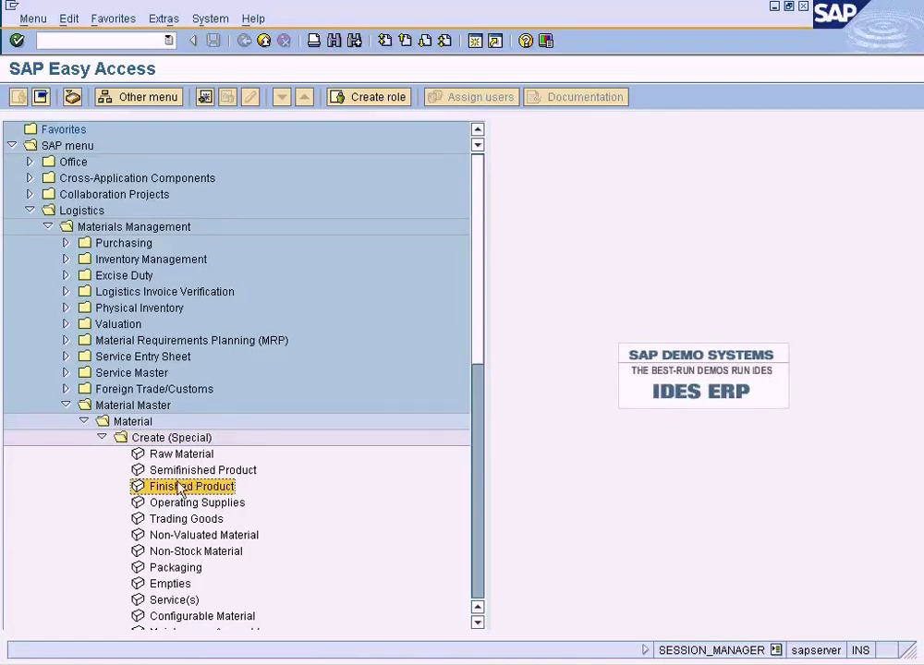
double_click(180, 491)
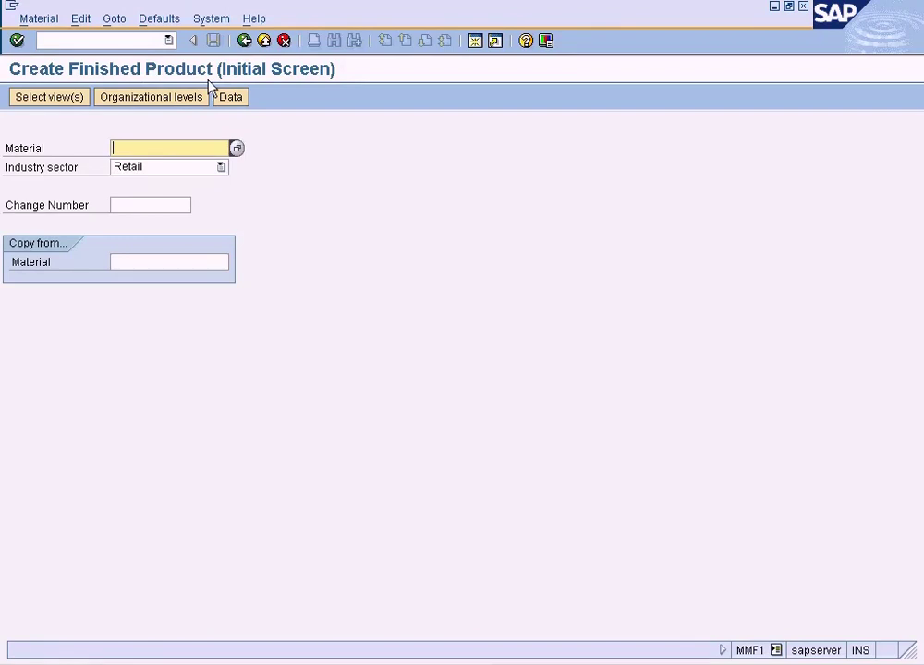
Step: Look up materials by plant and pick 1247 DESKTOPS as the material
click(237, 150)
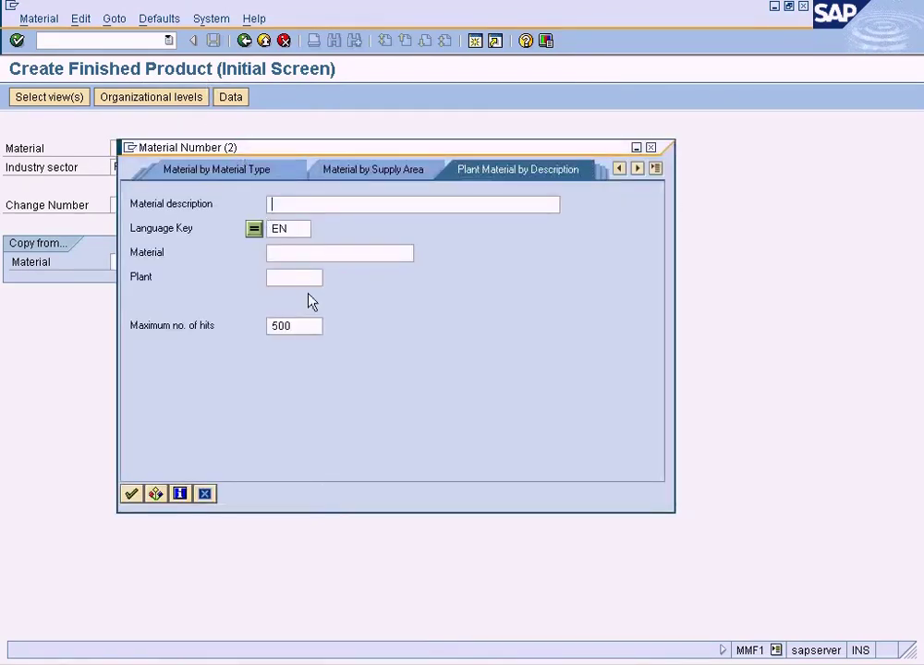
click(302, 278)
text(ns)
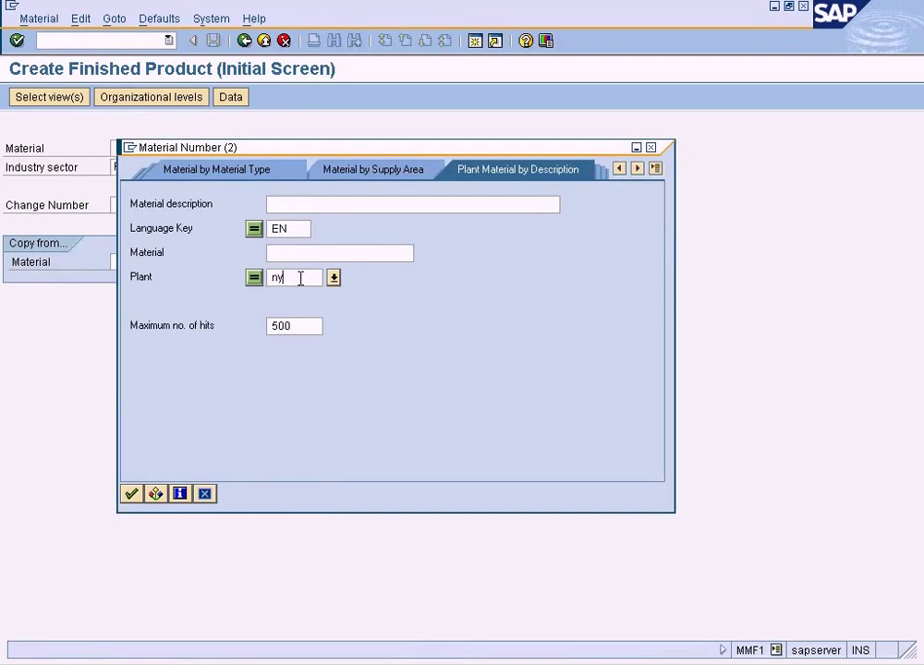
key(Return)
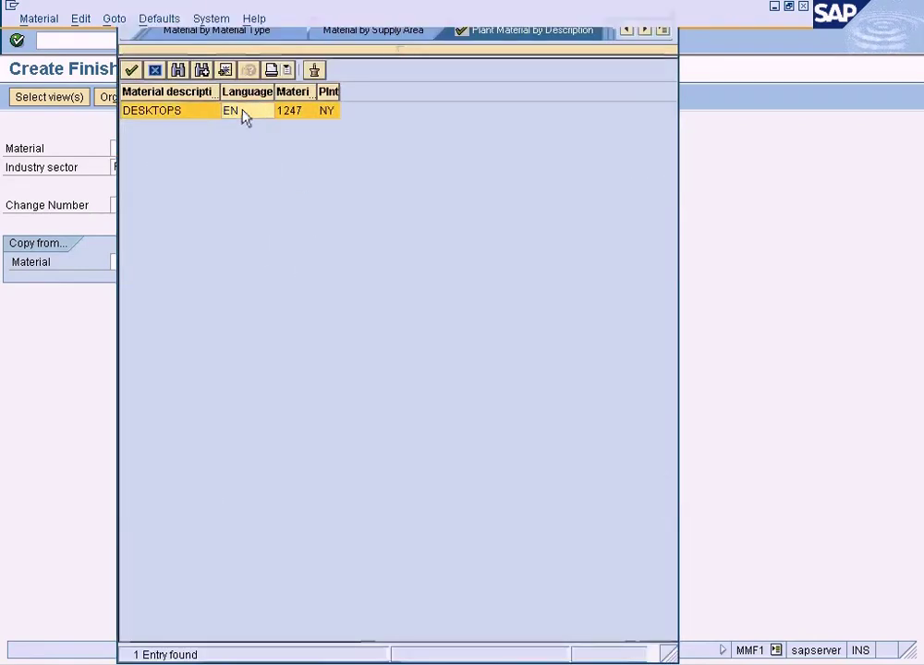
double_click(242, 118)
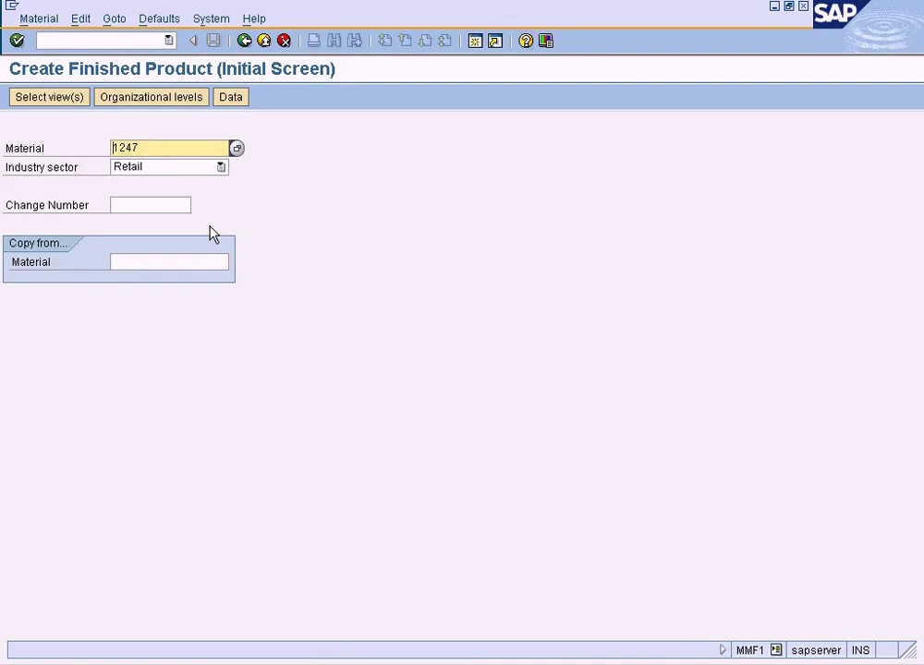
Step: Keep Retail as the industry sector
click(166, 149)
click(221, 167)
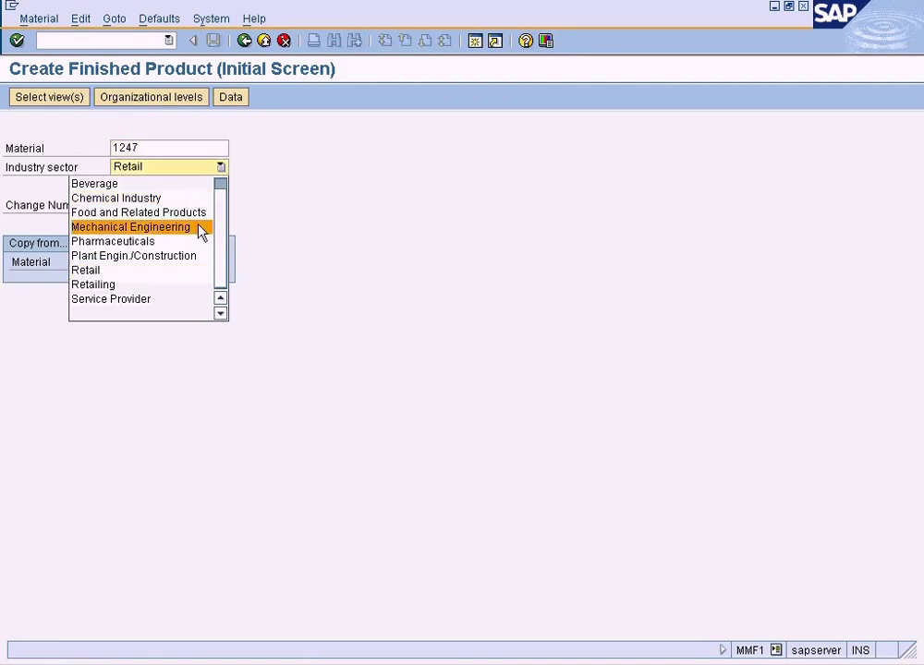
click(174, 274)
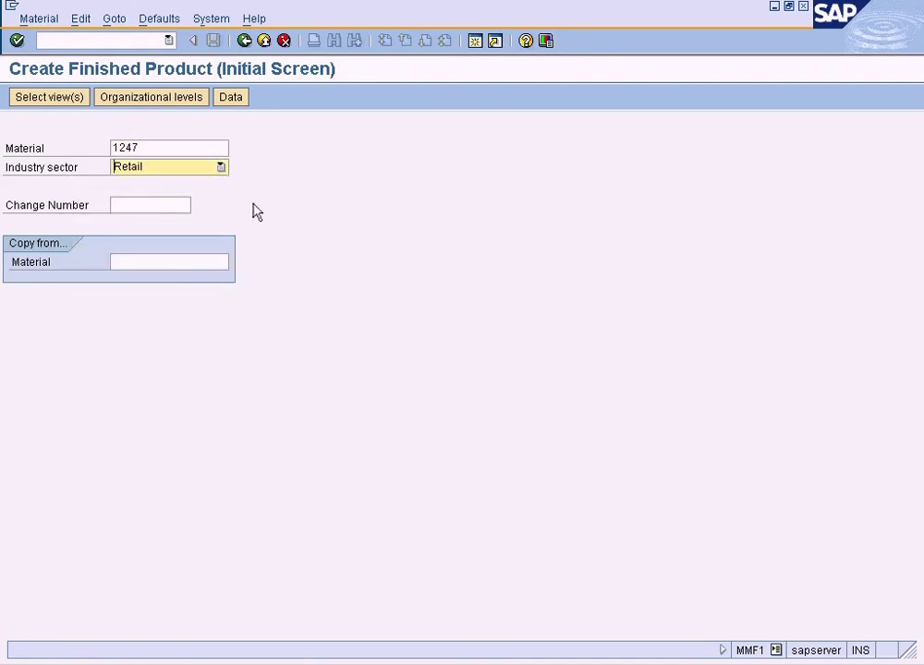
Step: Mark the Sales Org. Data 1, Sales Org. Data 2 and Sales: General/Plant Data views
click(72, 100)
click(262, 265)
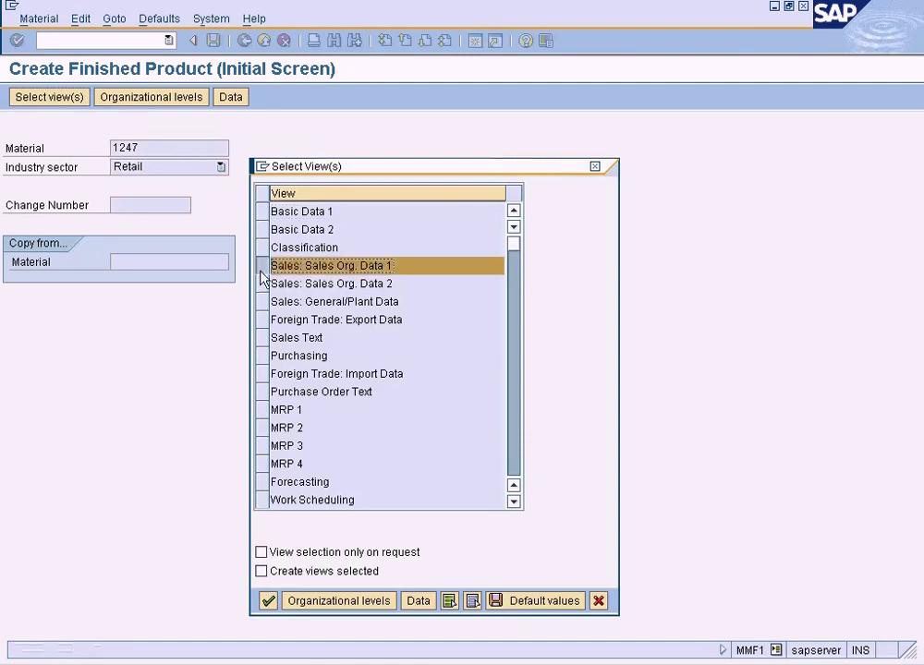
click(262, 284)
click(264, 302)
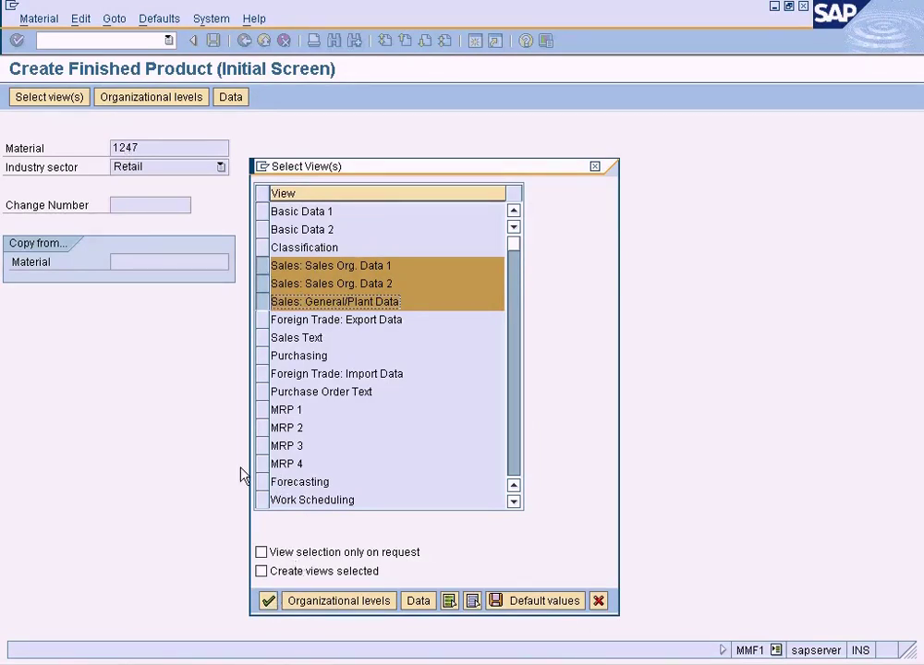
Step: Confirm the views with plant ny and sales org NY / channel RE (New York Retail)
click(267, 600)
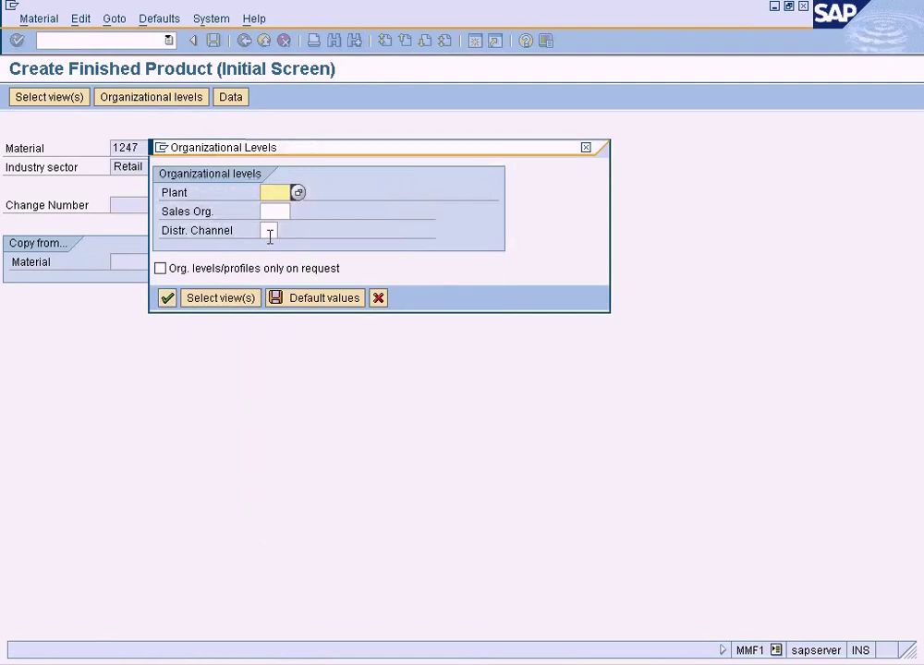
text(ny)
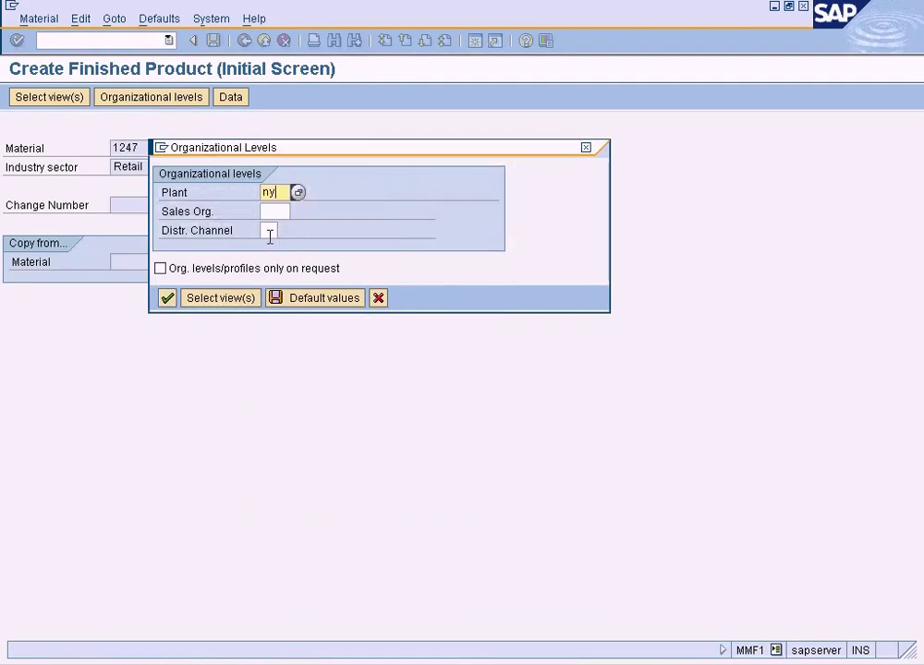
click(270, 212)
click(297, 212)
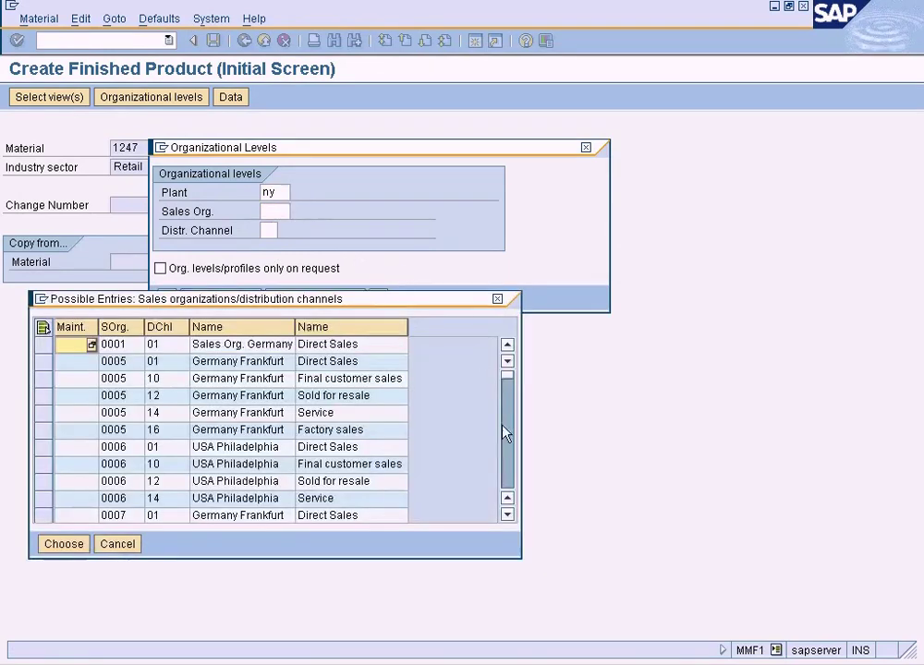
drag(513, 480, 508, 438)
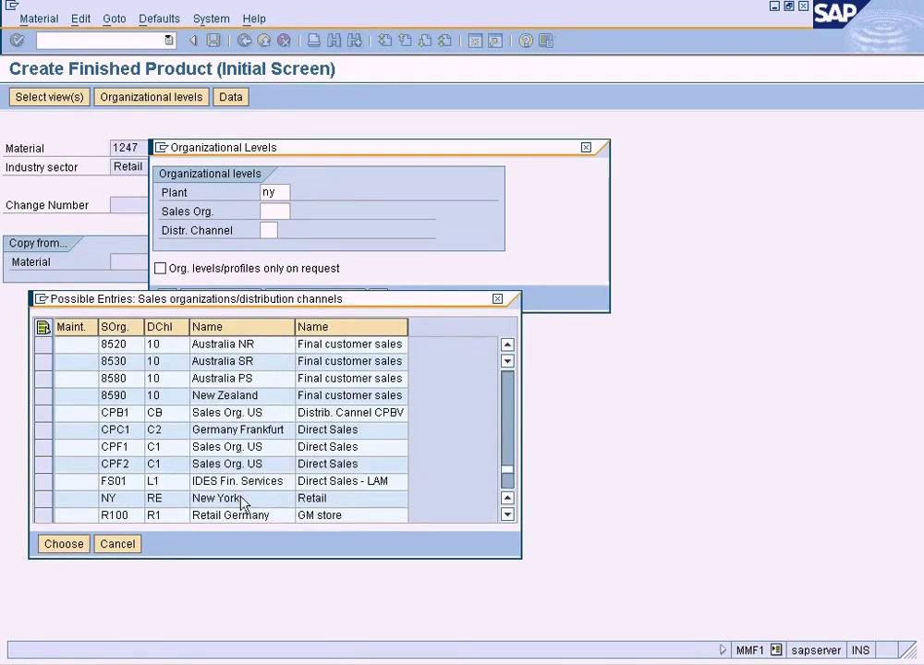
double_click(242, 498)
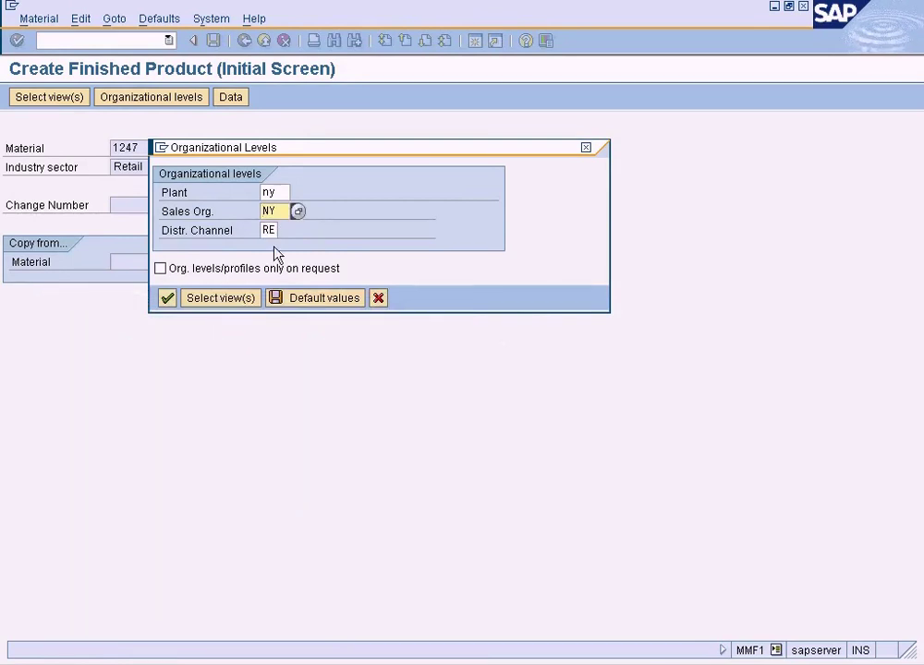
click(167, 297)
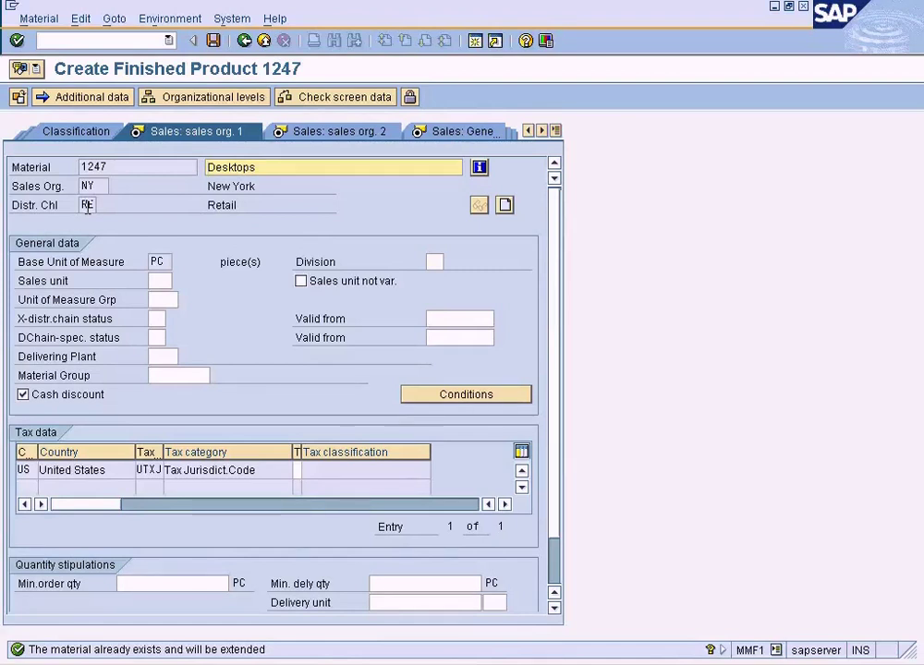
Step: Set Division LP (Laptop) on the NY/RE Sales: sales org. 1 view
click(87, 206)
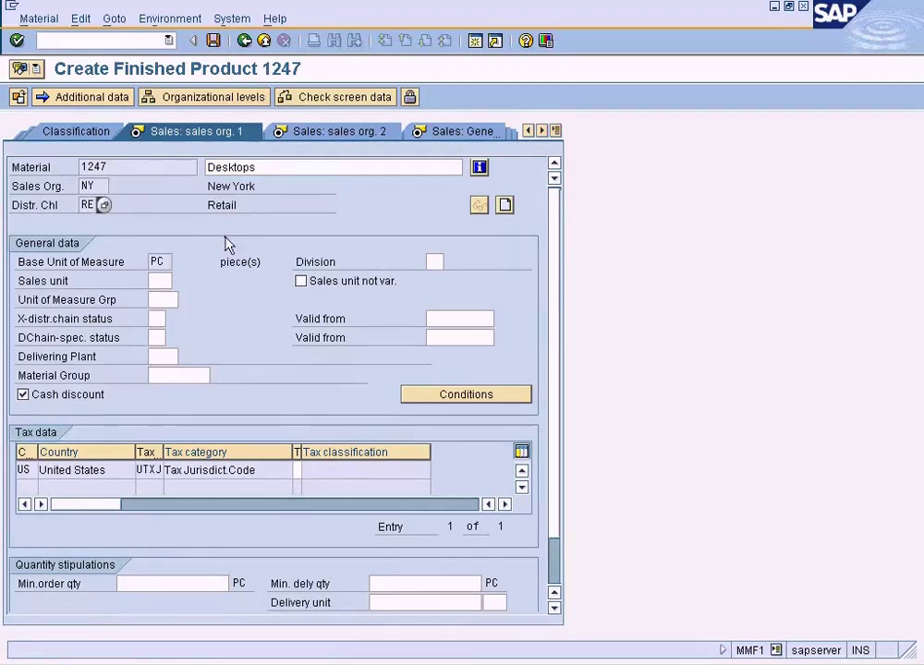
click(433, 261)
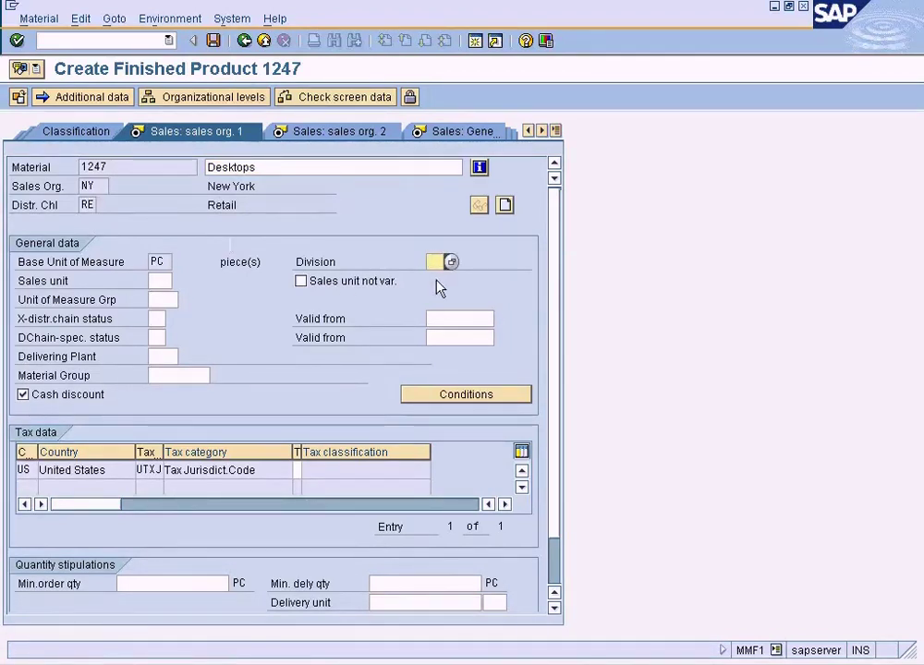
click(451, 263)
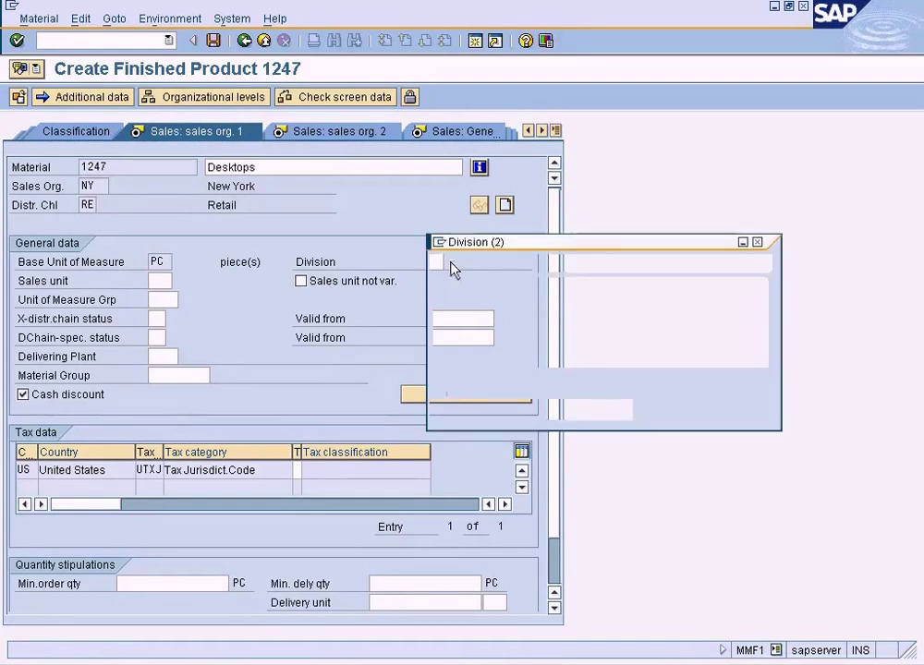
click(771, 587)
click(769, 583)
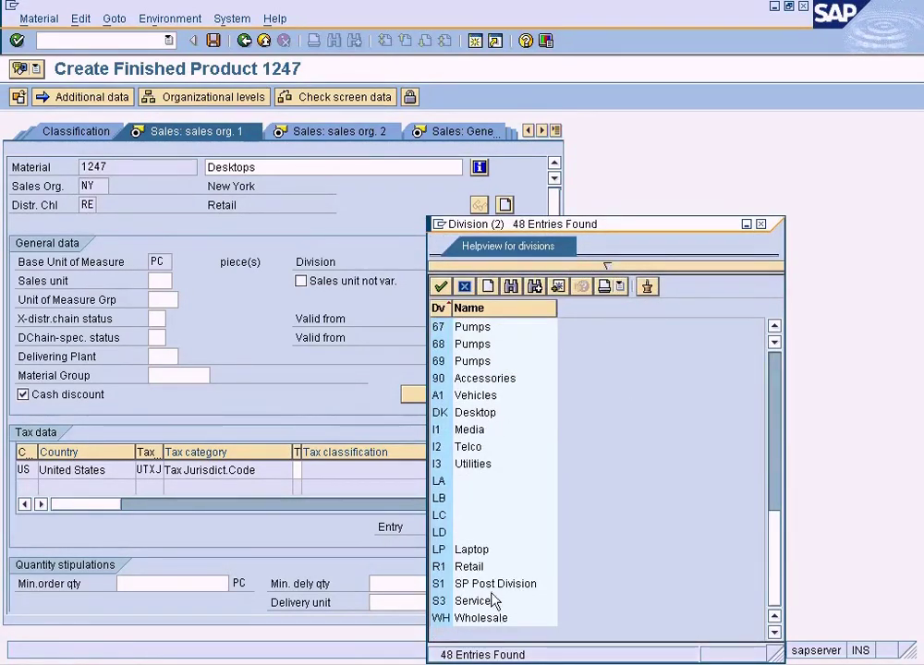
click(464, 552)
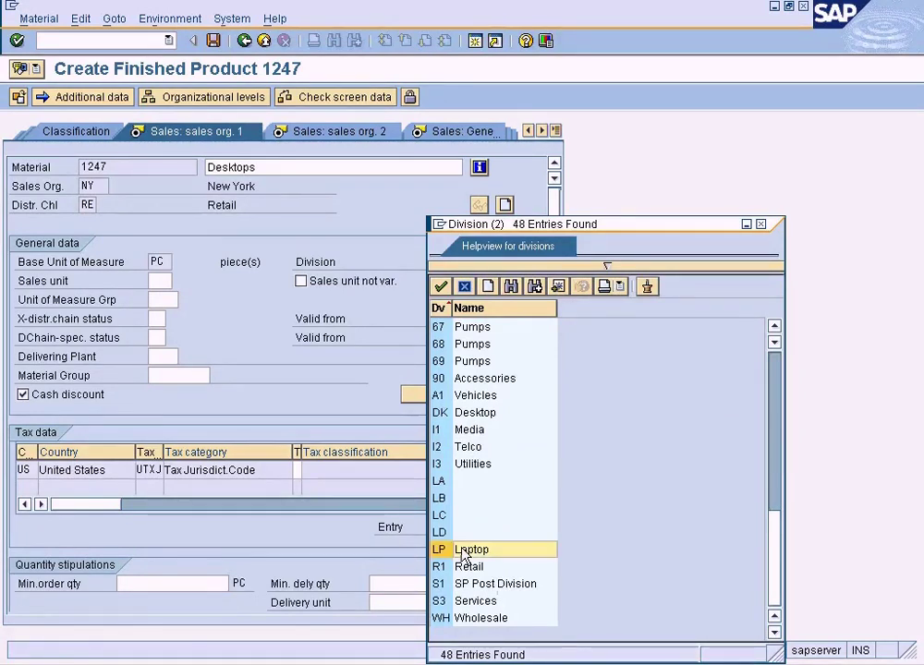
click(465, 551)
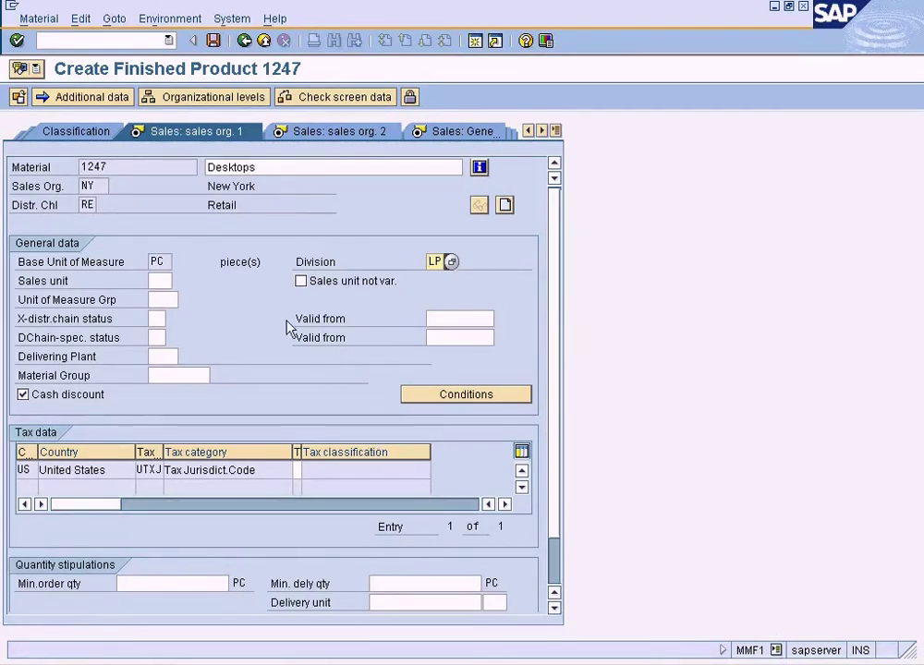
click(159, 281)
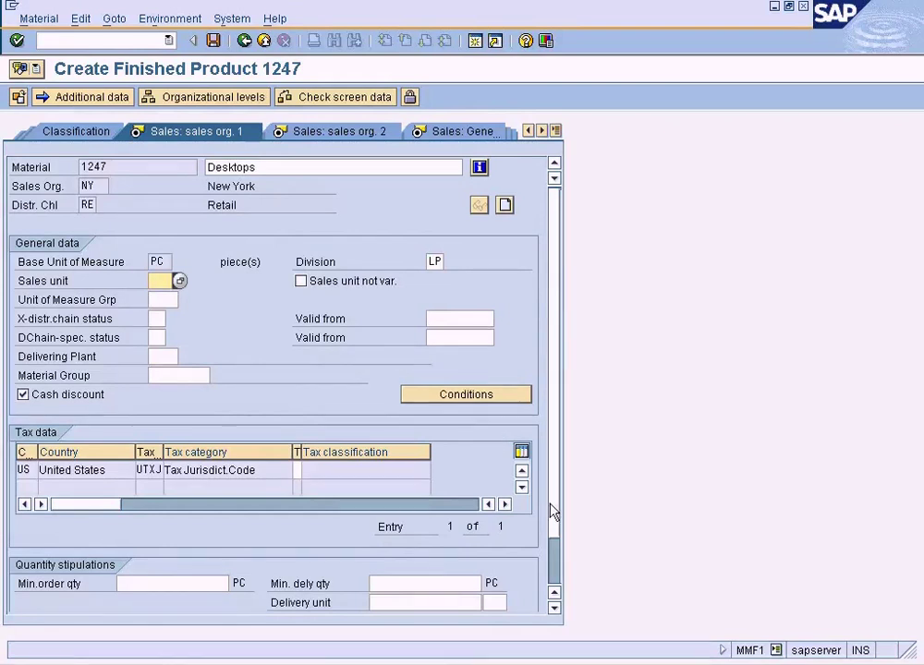
Step: Review the unit of measure group and delivering plant fields without choosing a plant
scroll(557, 613, down, 3)
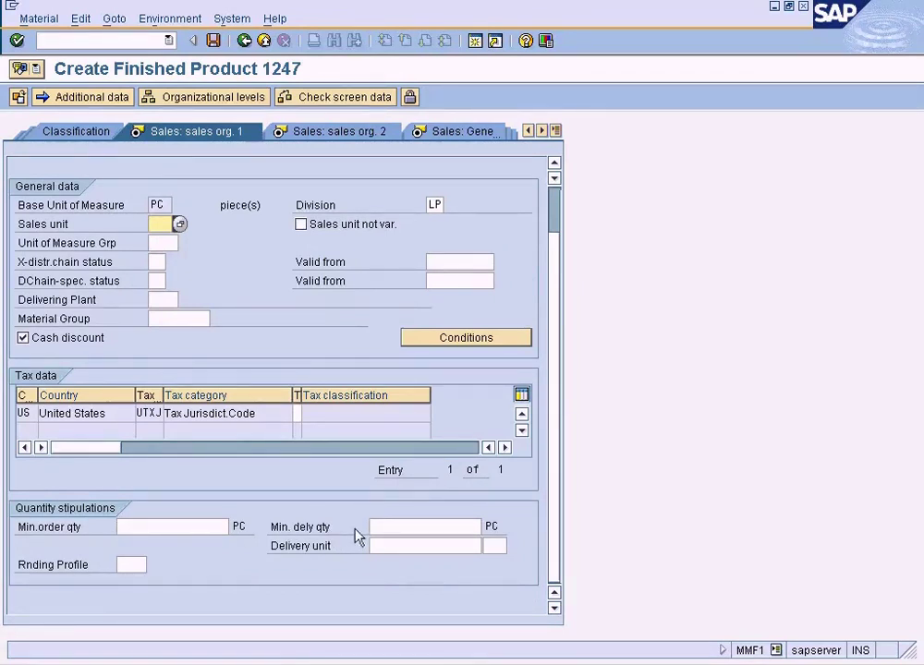
click(169, 243)
click(164, 305)
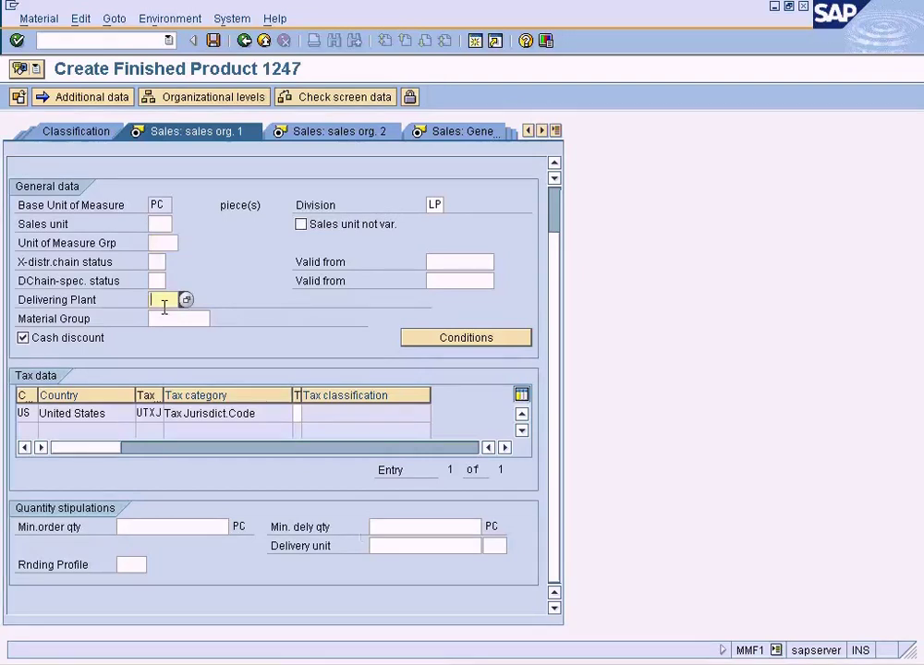
click(186, 300)
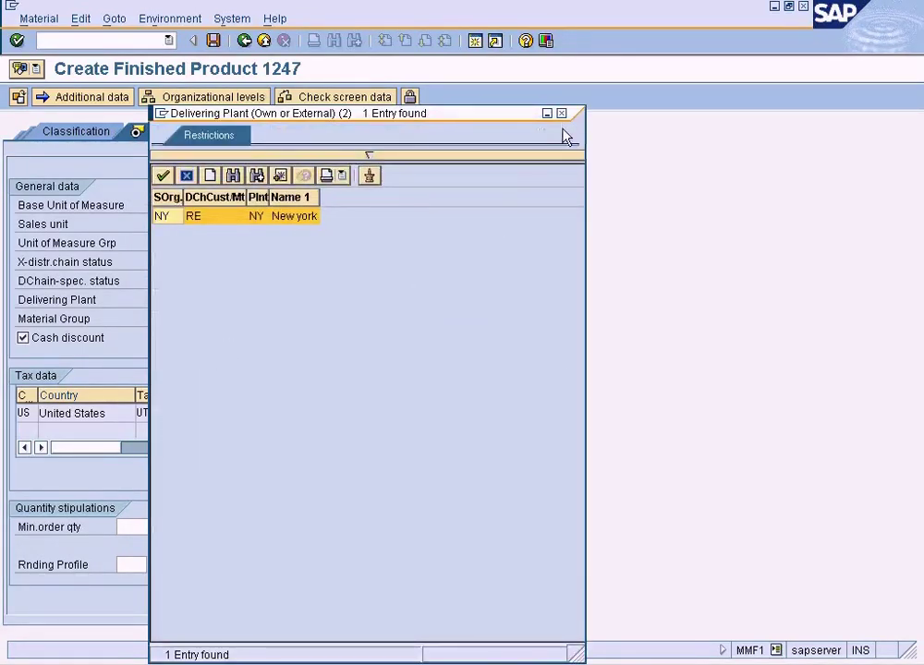
click(561, 114)
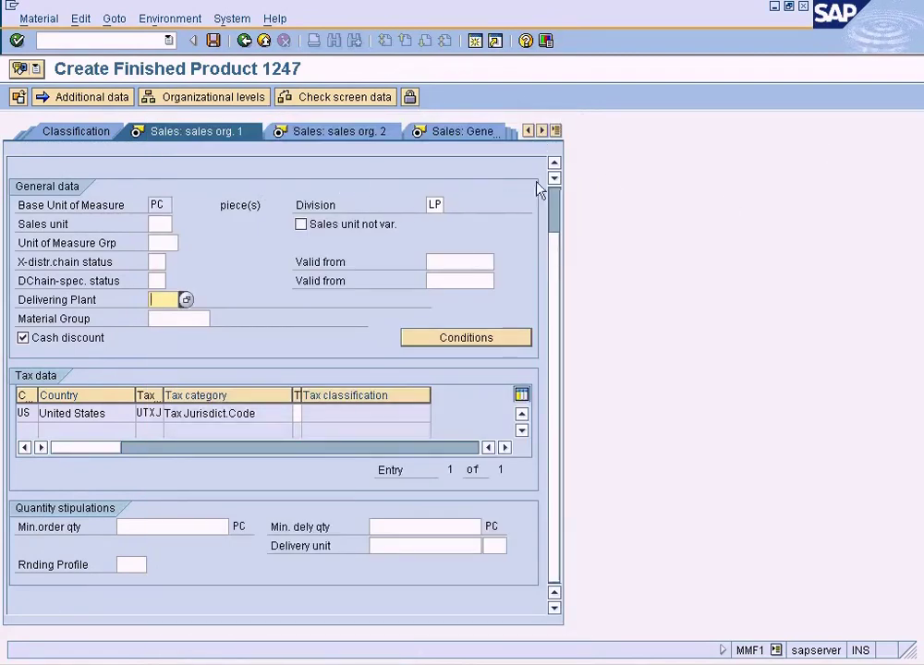
Step: Check the header and delivering plant fields, then validate so Division LP resolves to Laptop
scroll(552, 205, up, 3)
click(132, 160)
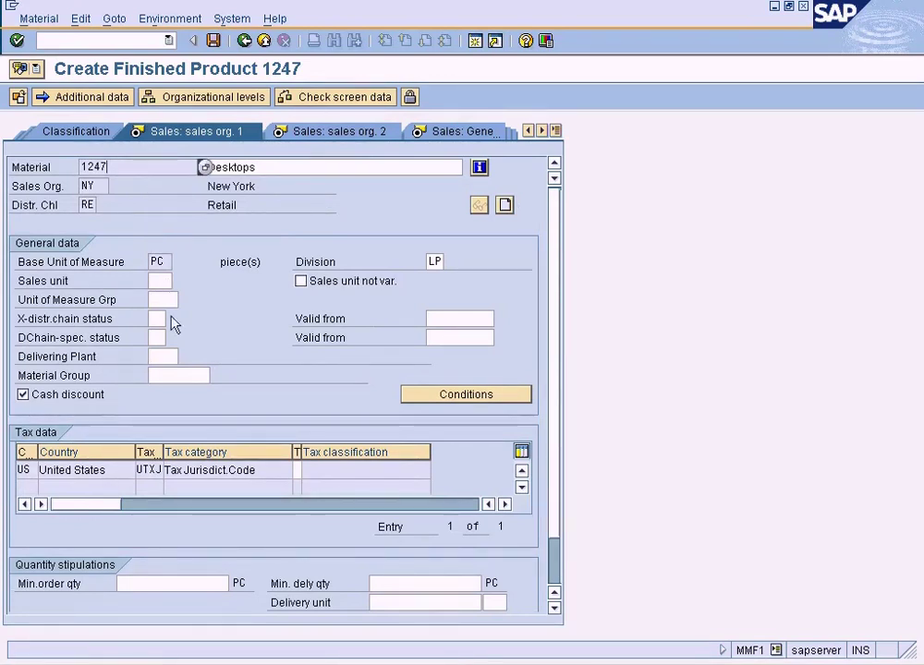
click(164, 354)
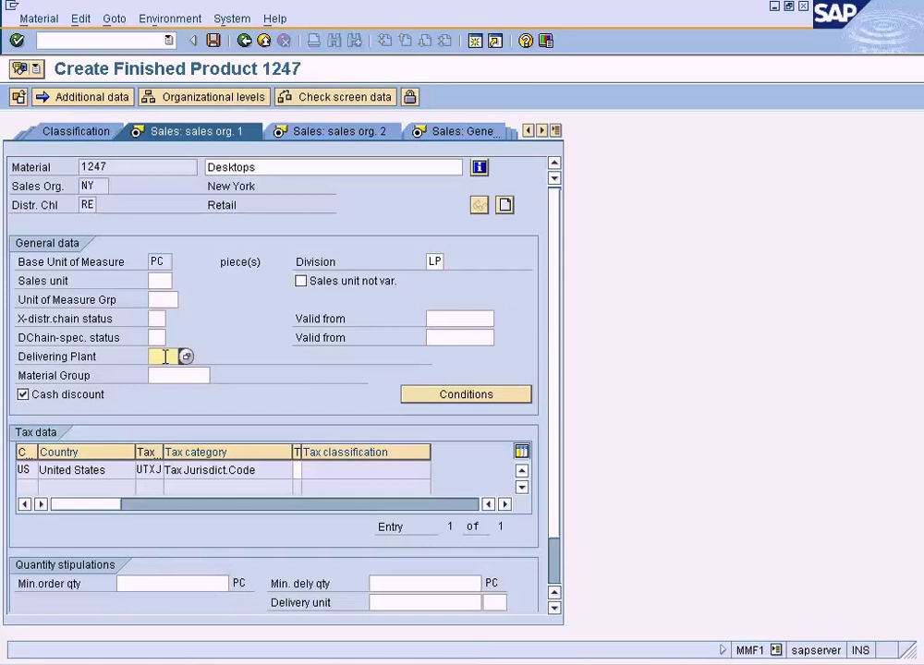
click(120, 169)
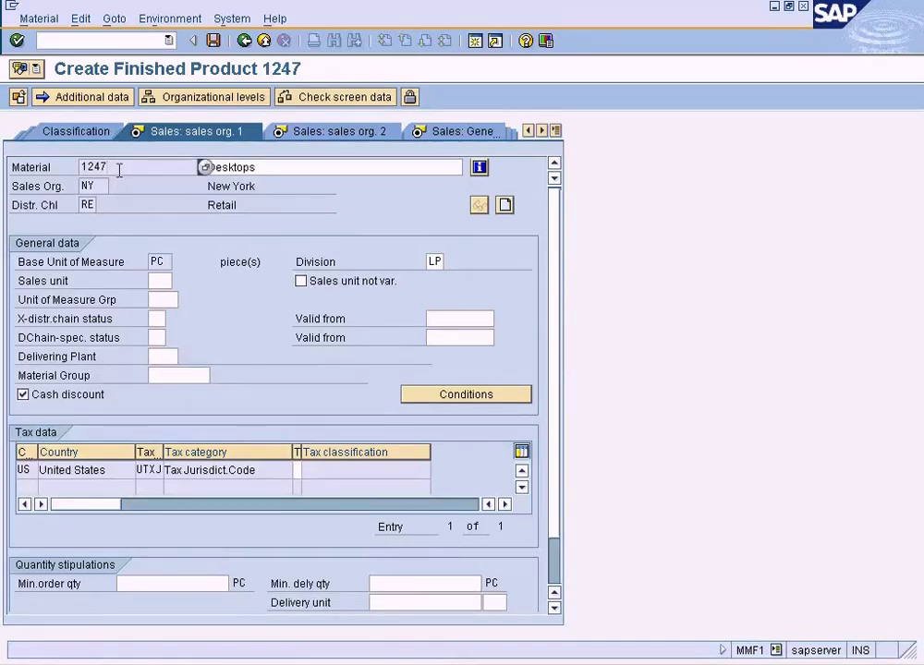
click(168, 356)
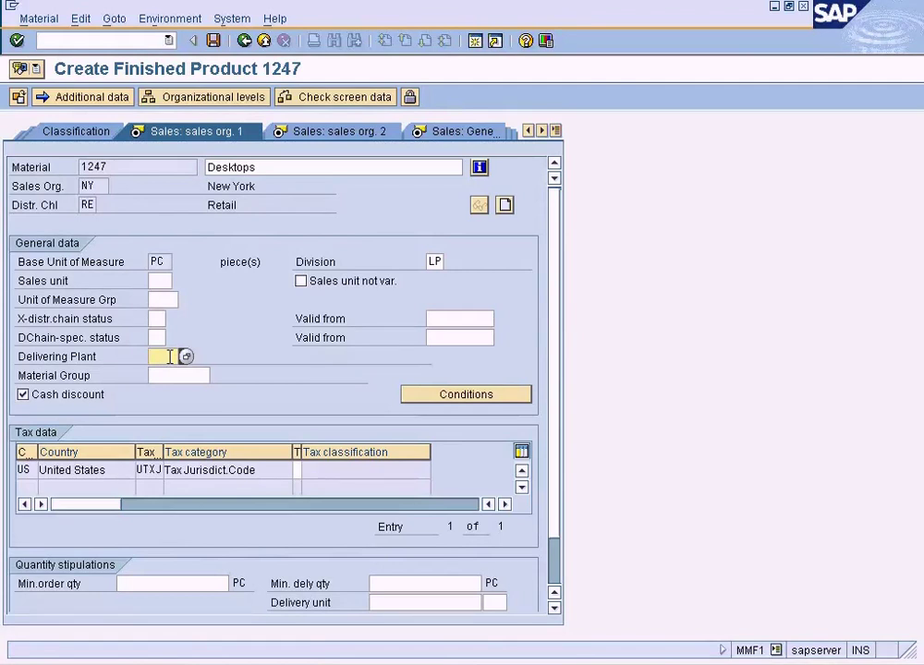
click(95, 185)
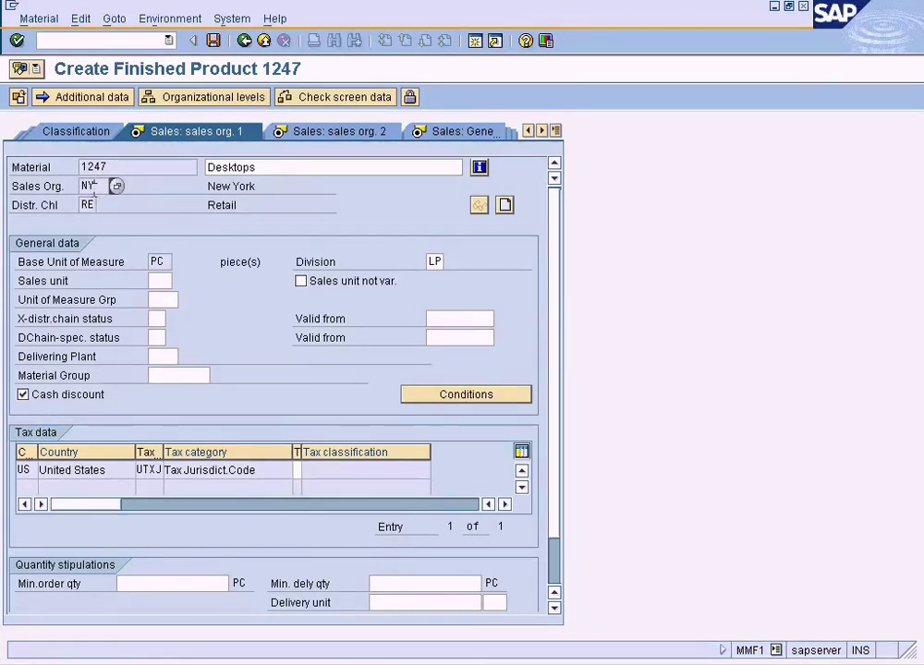
click(169, 355)
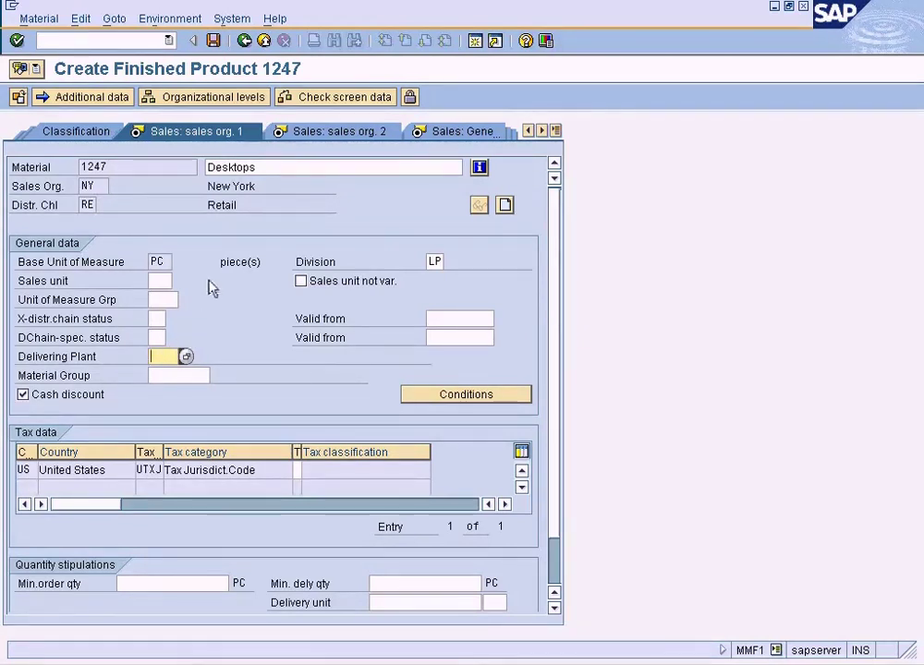
key(Return)
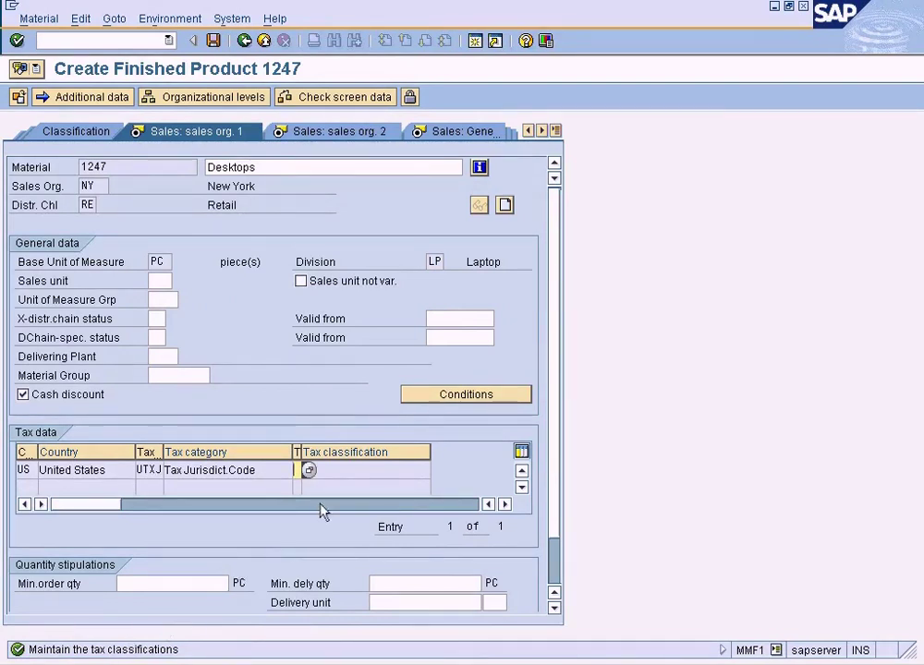
Step: Set the US tax classification to 1 Taxable
click(309, 469)
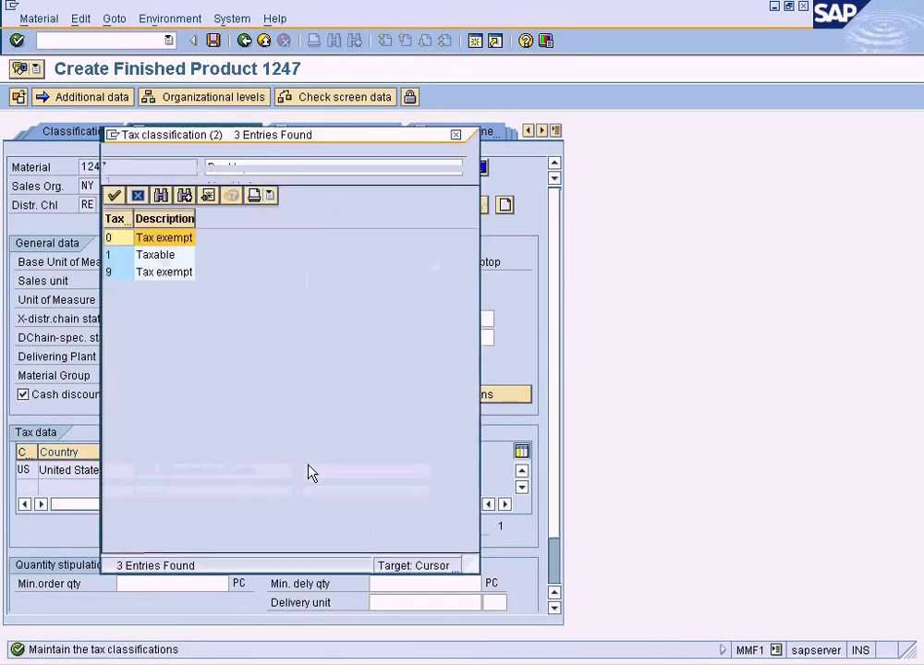
double_click(166, 262)
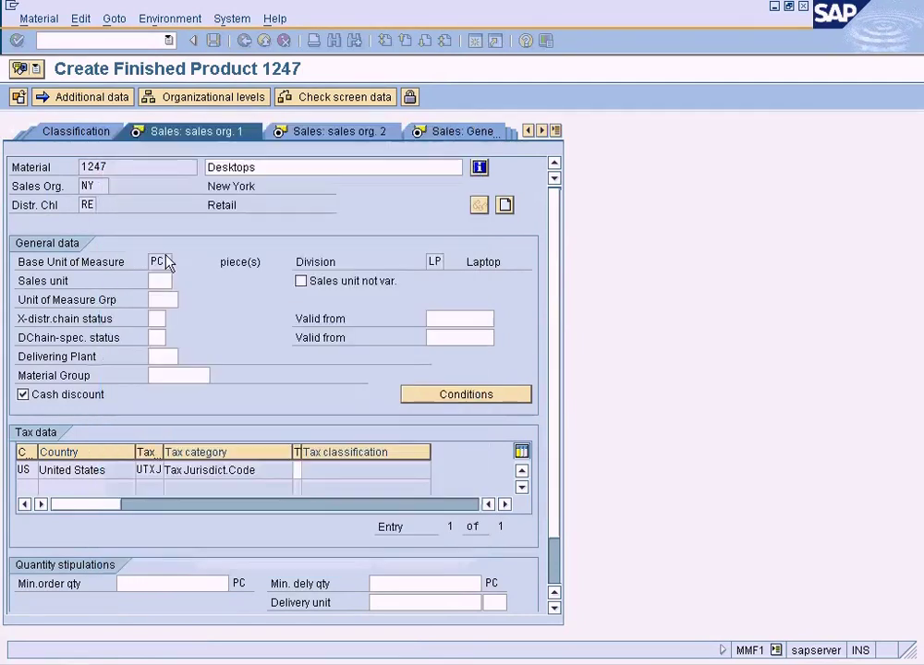
click(360, 135)
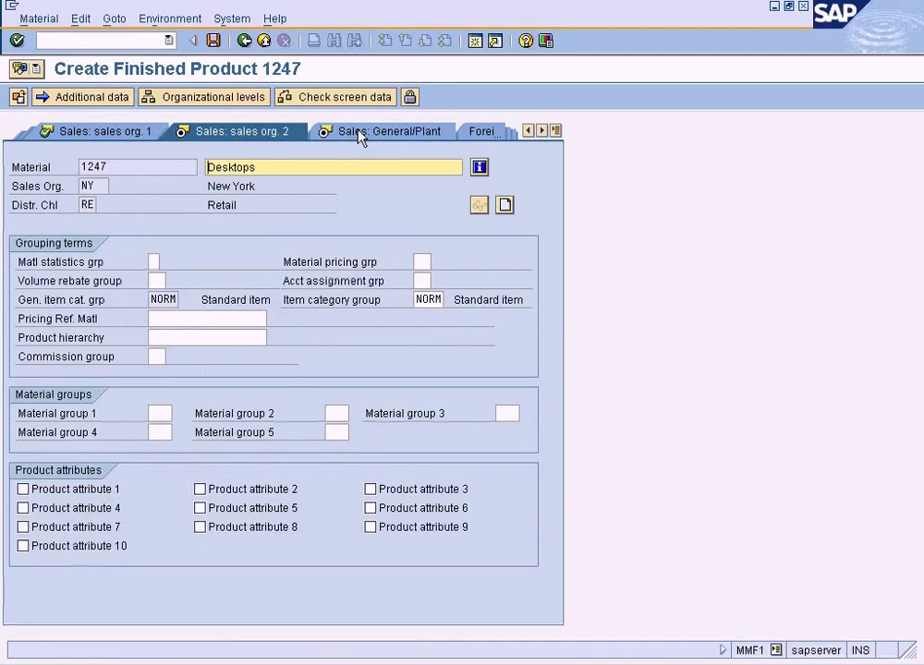
click(136, 135)
Step: Browse to DK Desktop in the division list but cancel, keeping Laptop, and exit the material
click(436, 262)
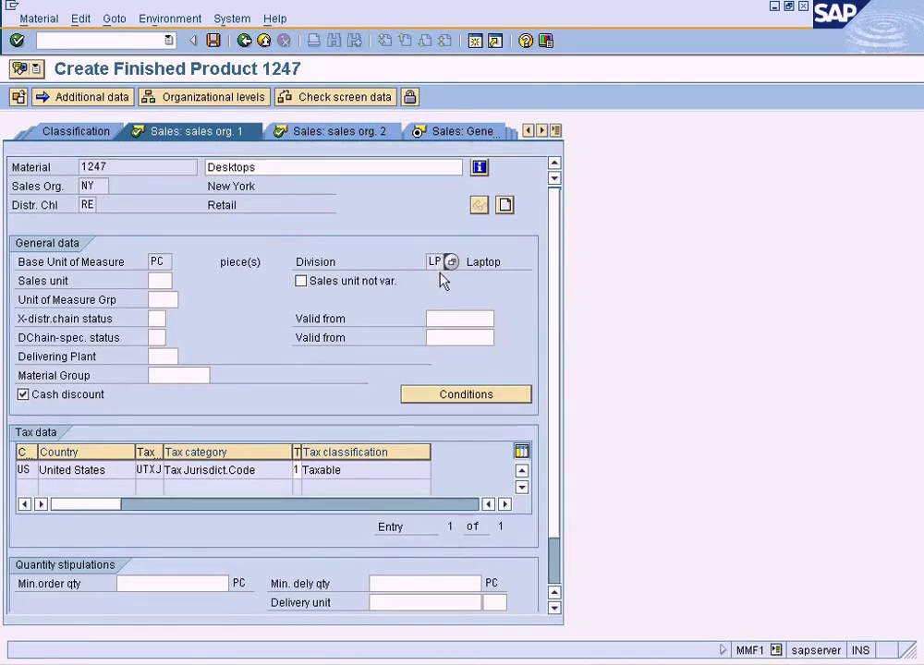
click(452, 261)
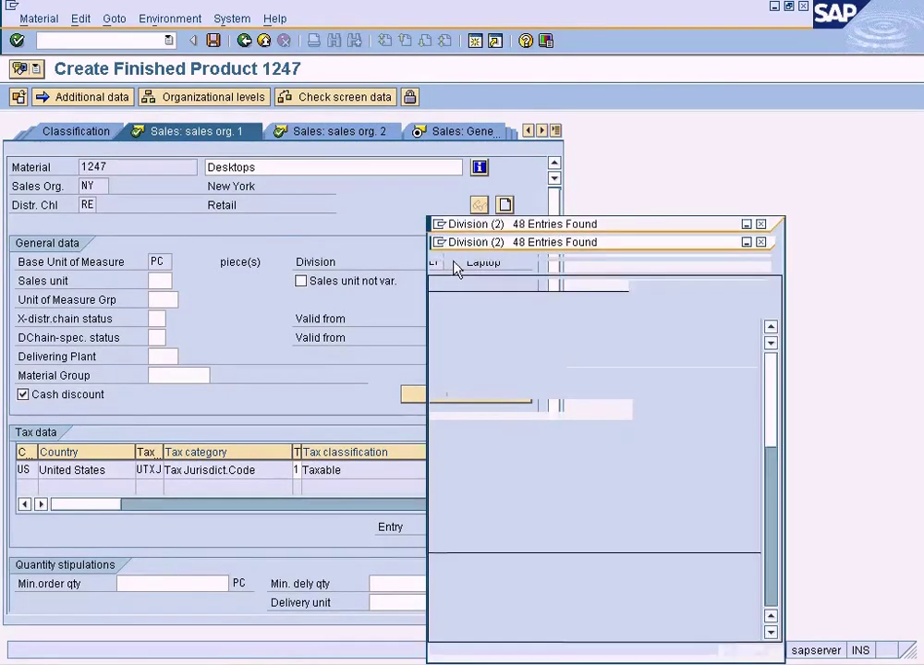
click(773, 588)
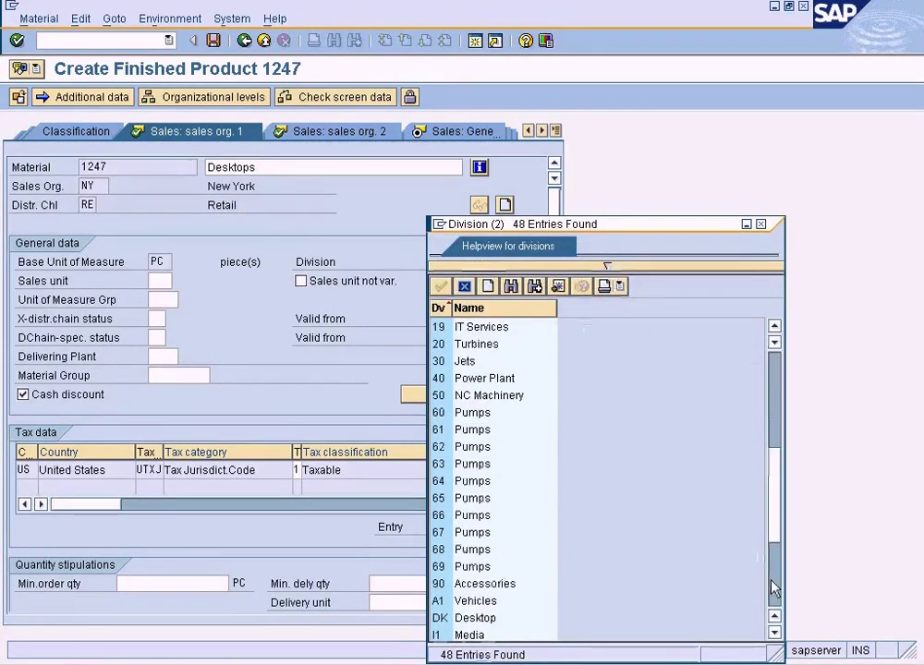
click(774, 588)
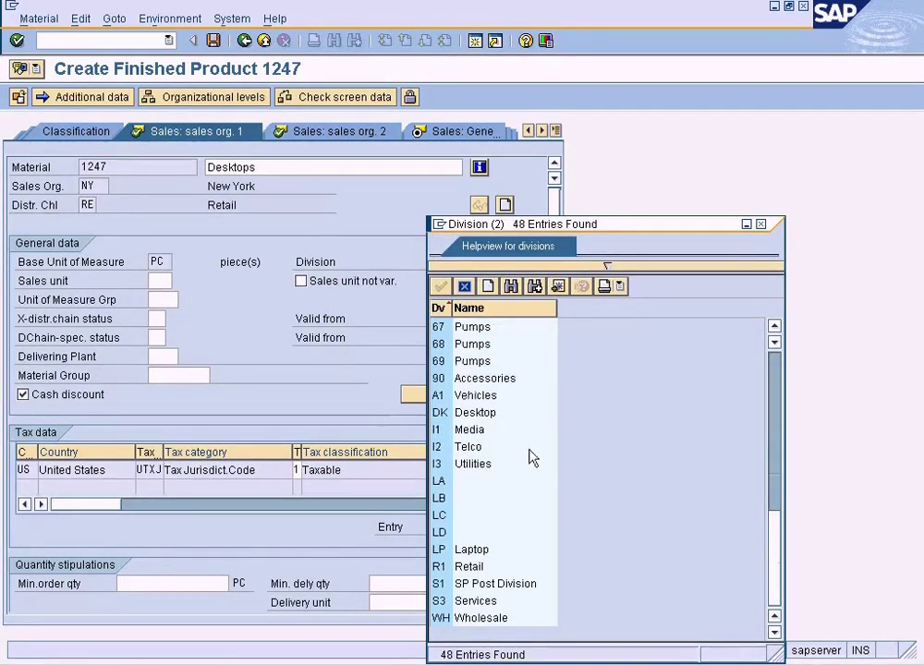
click(489, 412)
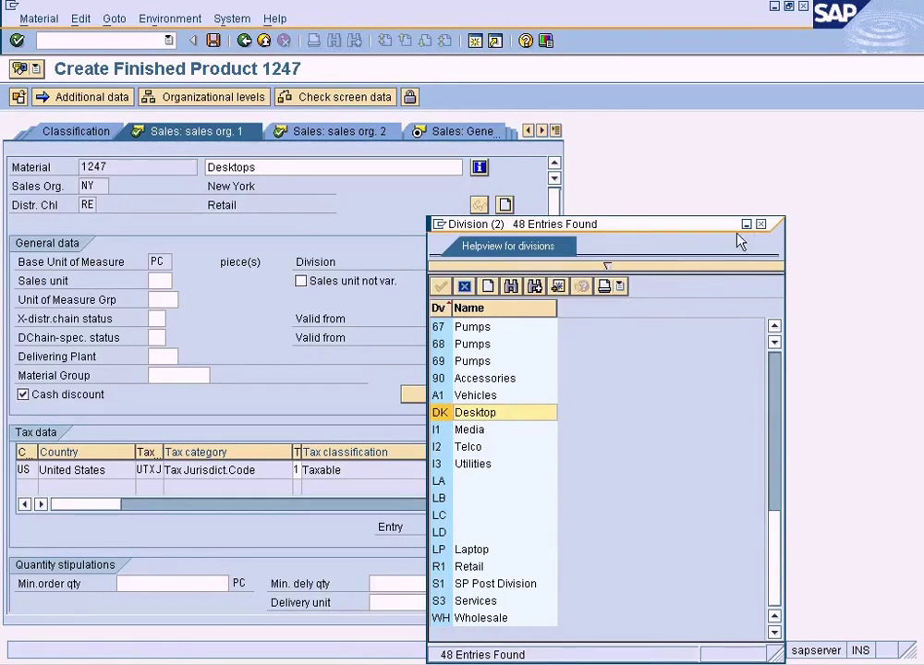
click(760, 224)
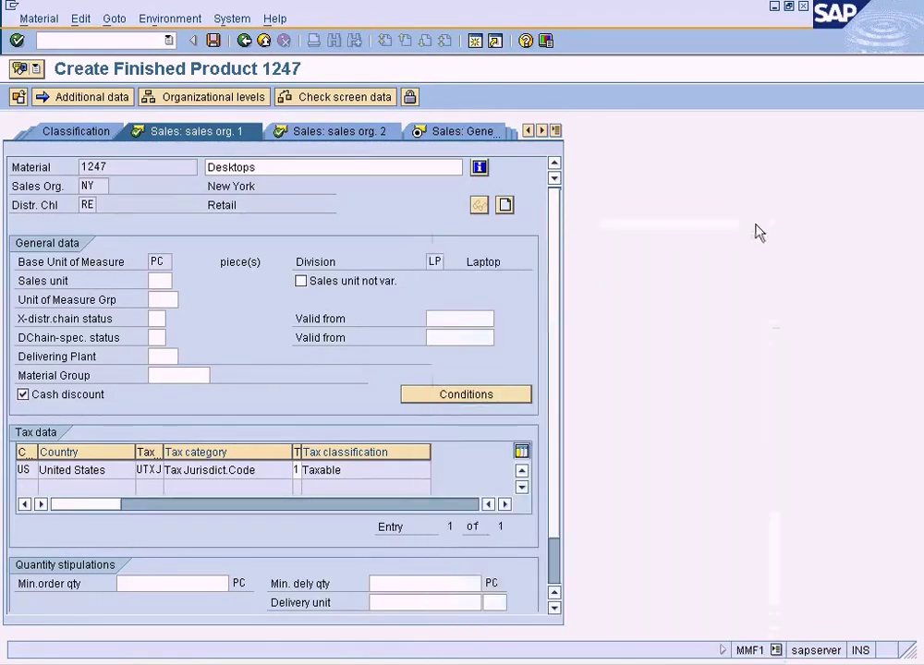
click(245, 41)
Step: Discard changes, re-enter material 1247 and select its three Sales views
click(307, 345)
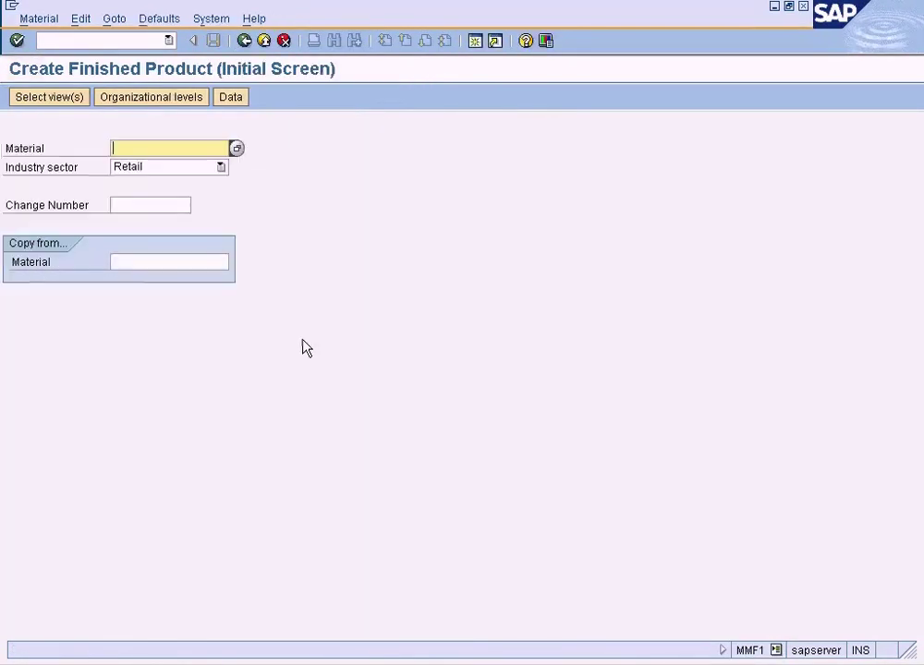
text(124)
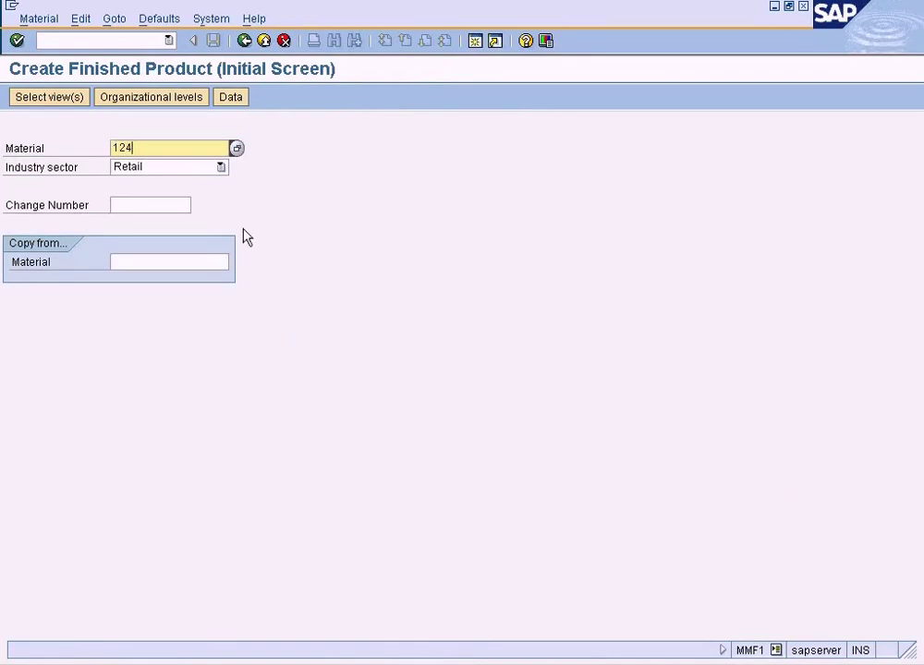
text(7)
key(Return)
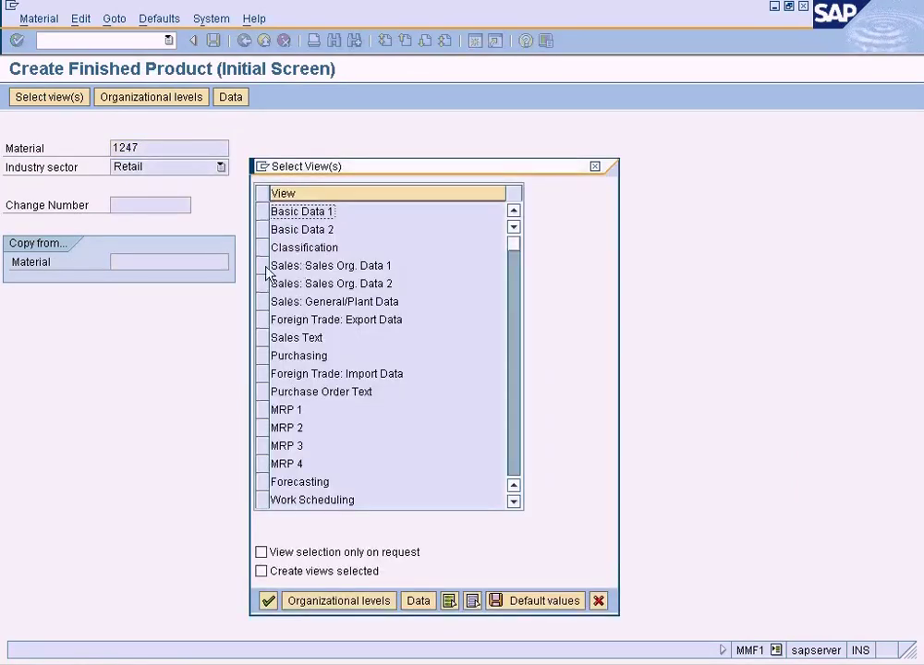
click(262, 265)
click(263, 283)
click(262, 301)
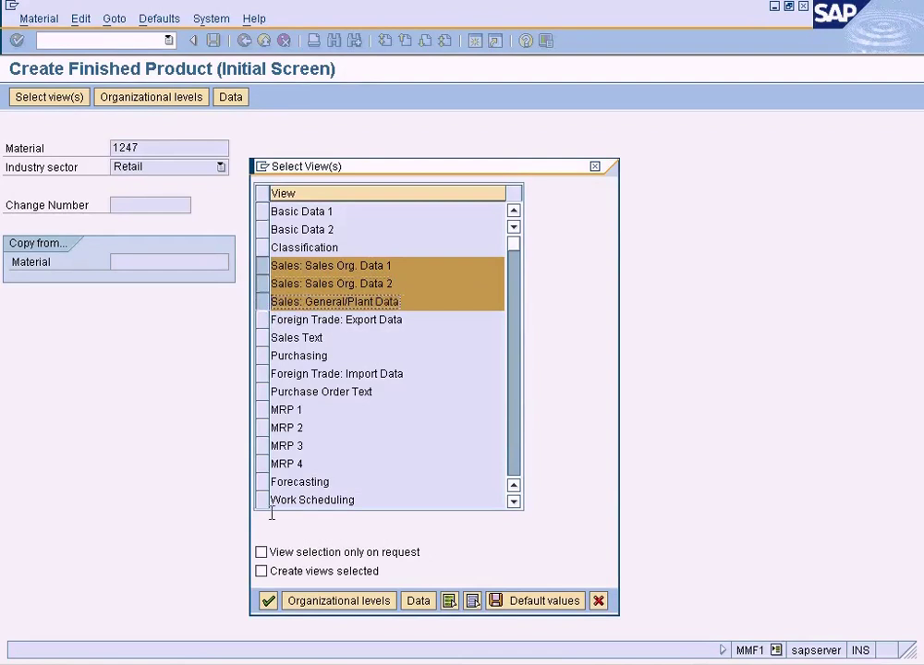
click(272, 604)
Step: Enter plant ny, sales org NY and distribution channel RE
text(ny)
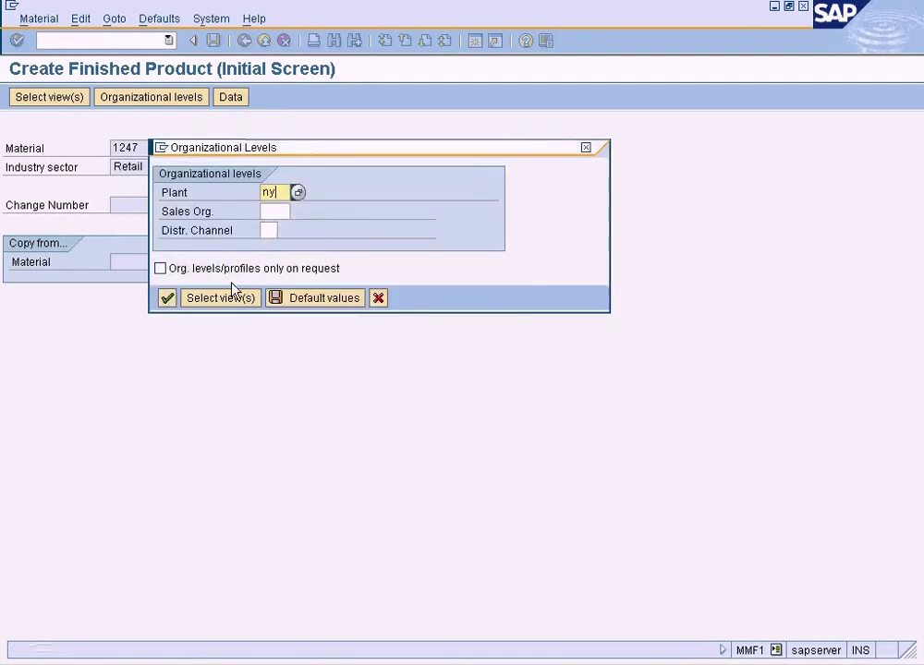
key(Tab)
text(ny)
key(Return)
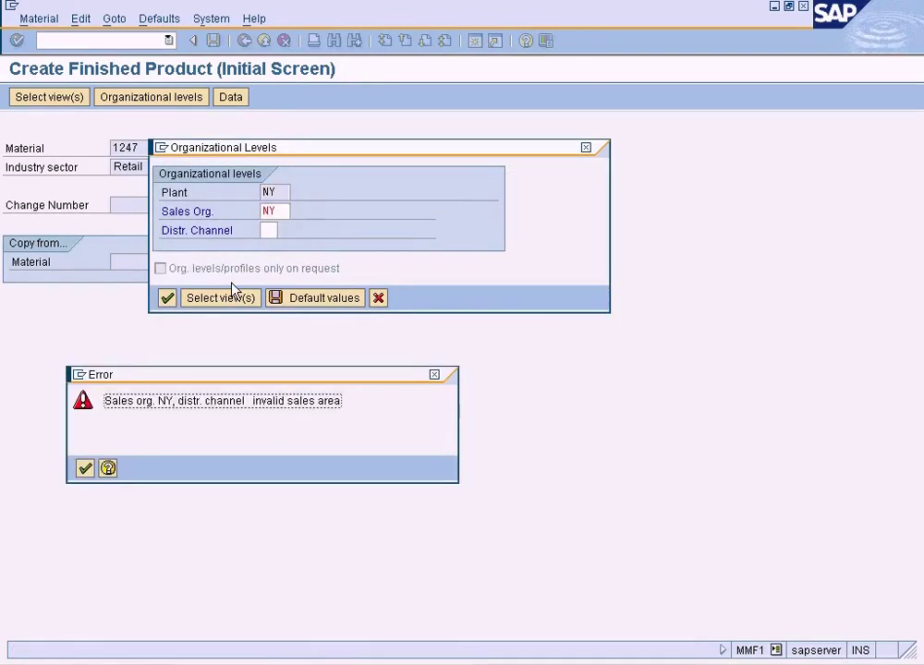
key(Return)
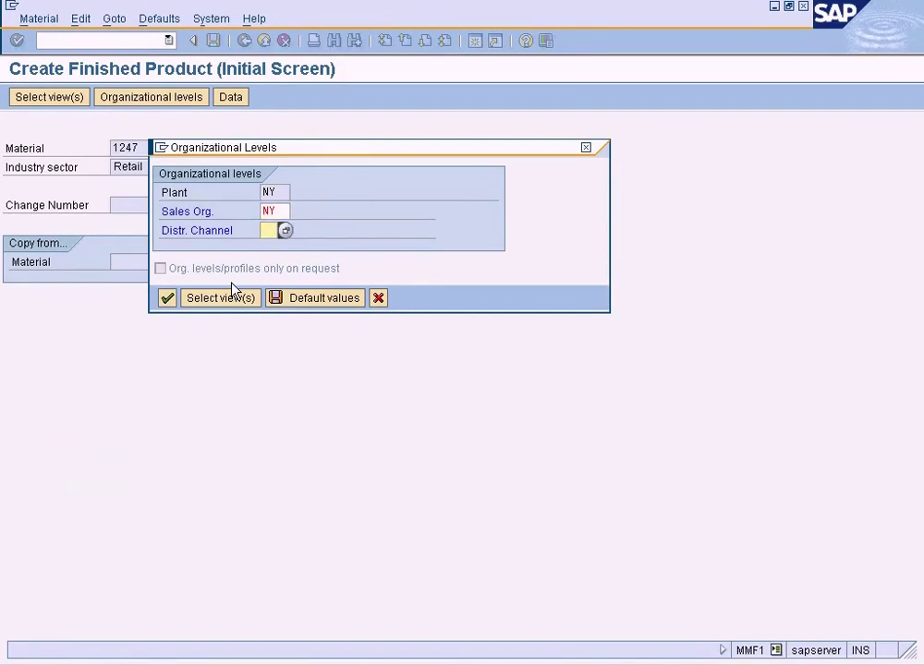
text(re)
key(Return)
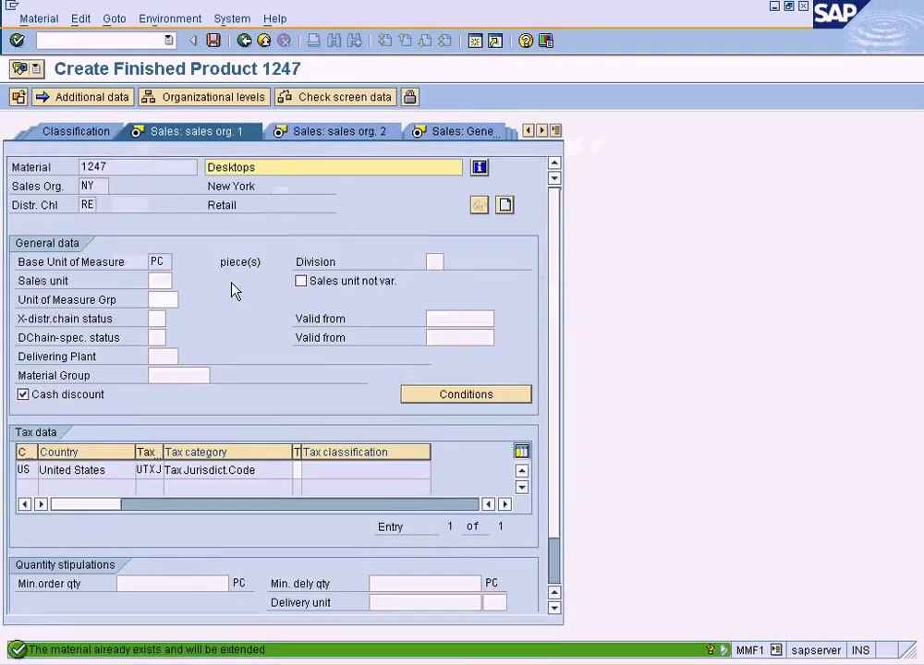
Step: Set Division DK (Desktop) and delivering plant ny
click(434, 262)
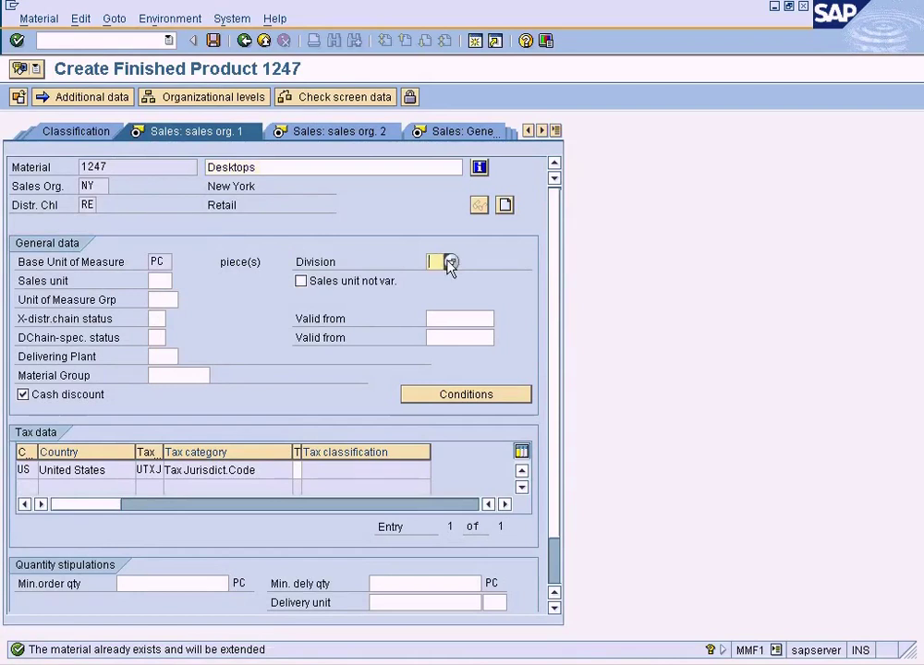
click(450, 262)
click(777, 589)
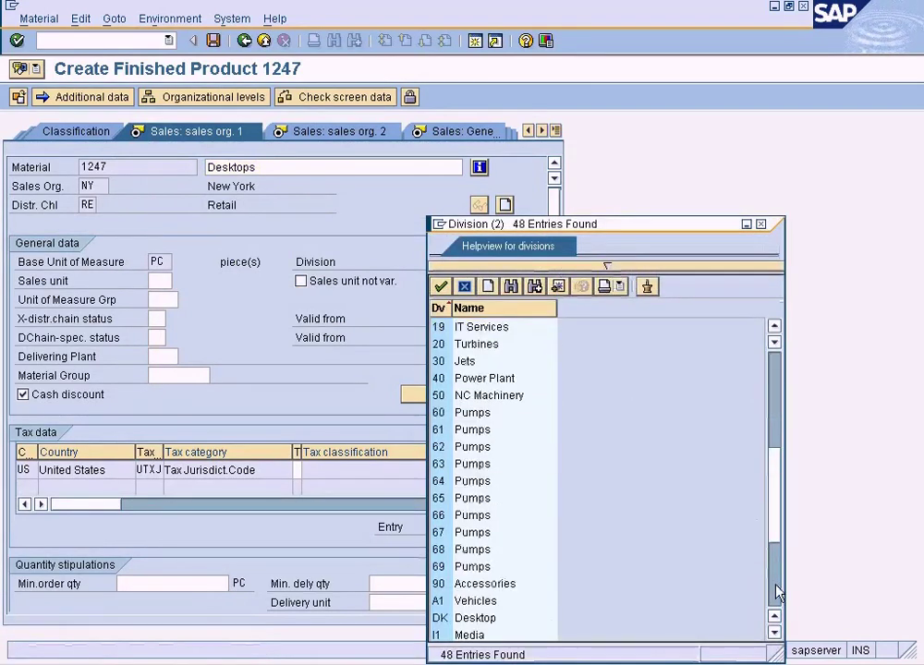
click(777, 591)
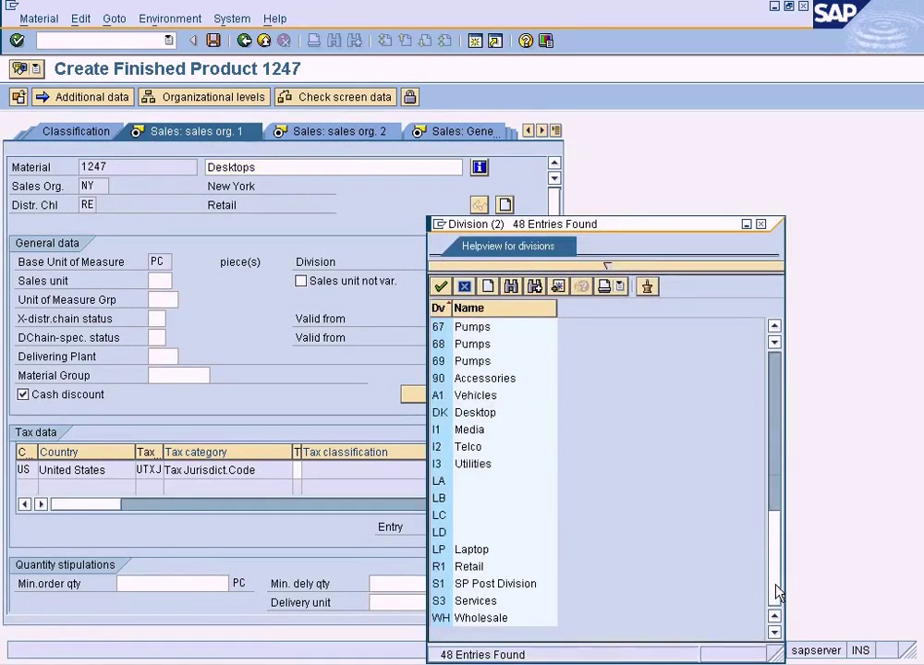
double_click(479, 421)
click(163, 355)
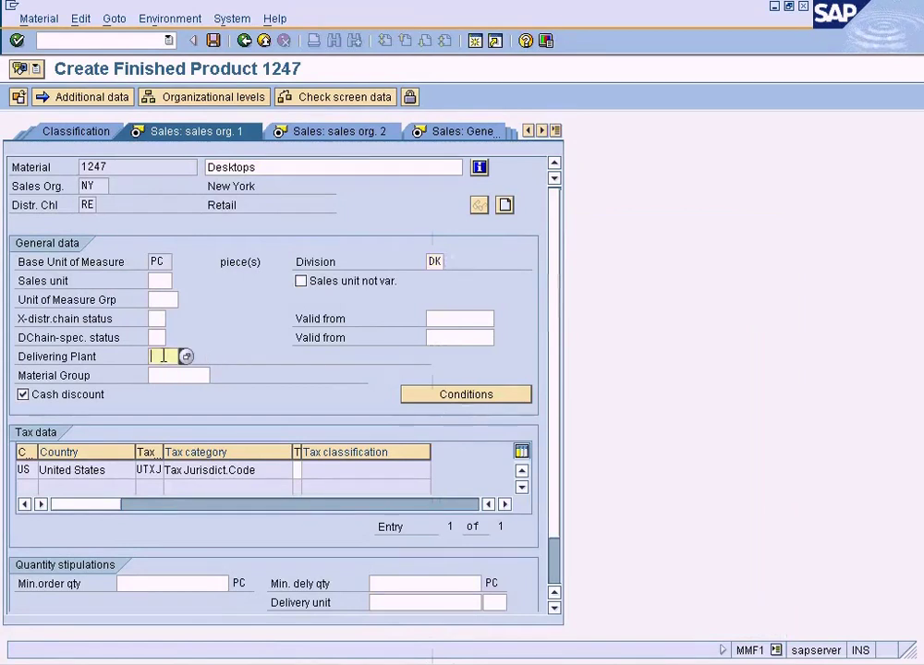
text(ny)
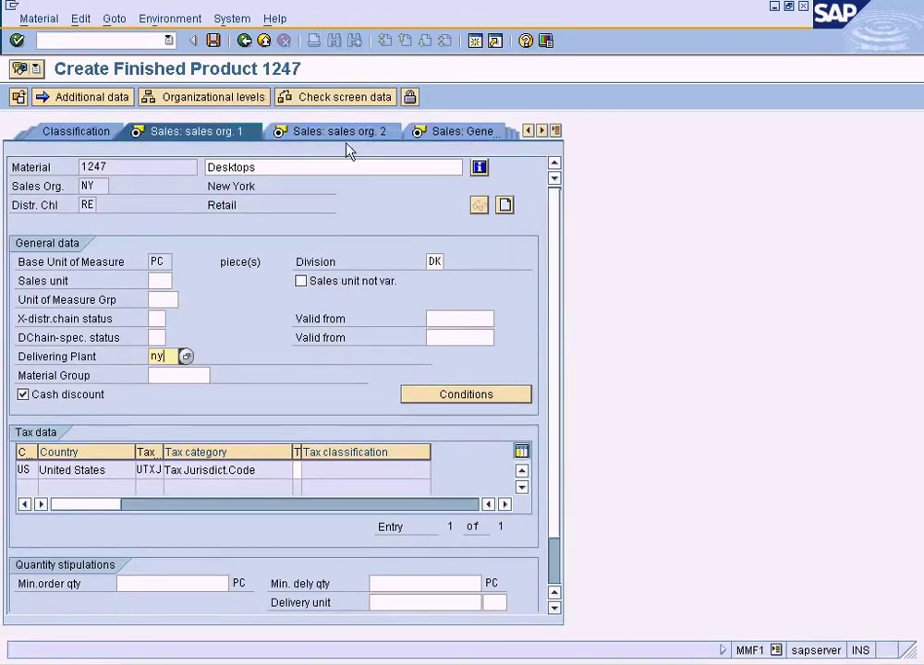
Step: Give the US row tax classification 1 Taxable
click(305, 470)
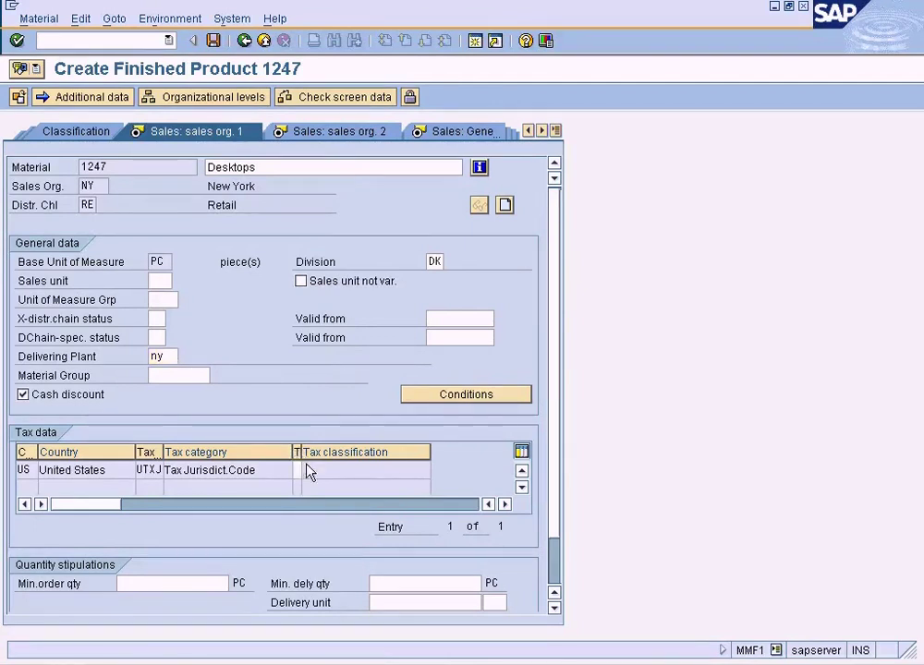
key(F4)
click(176, 255)
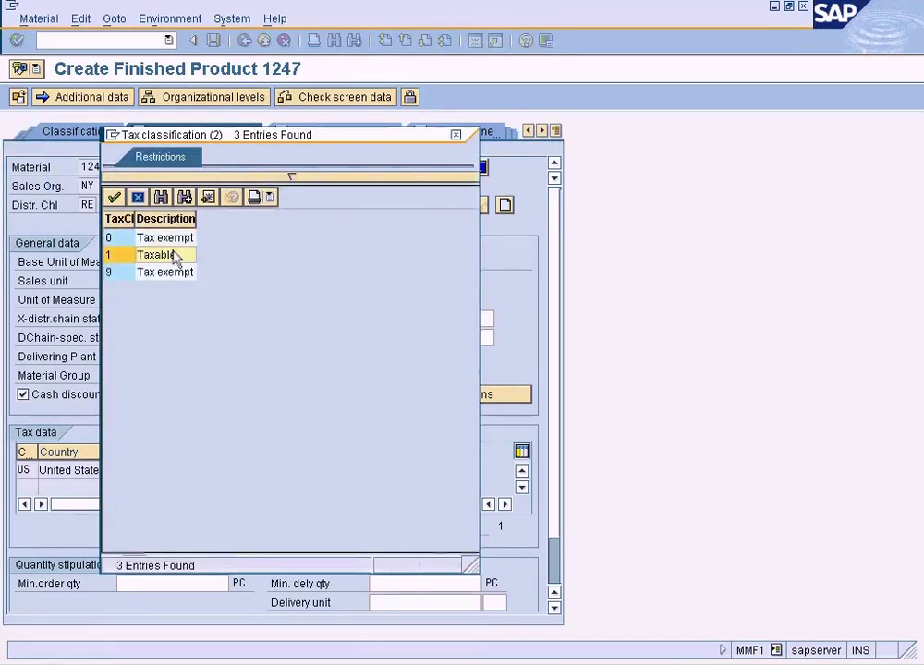
click(176, 255)
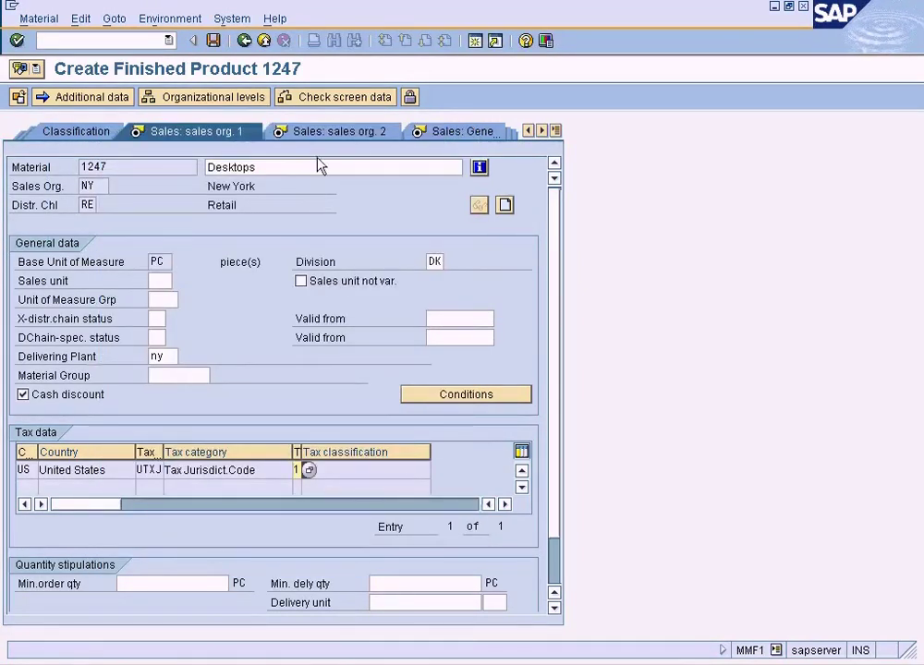
click(327, 135)
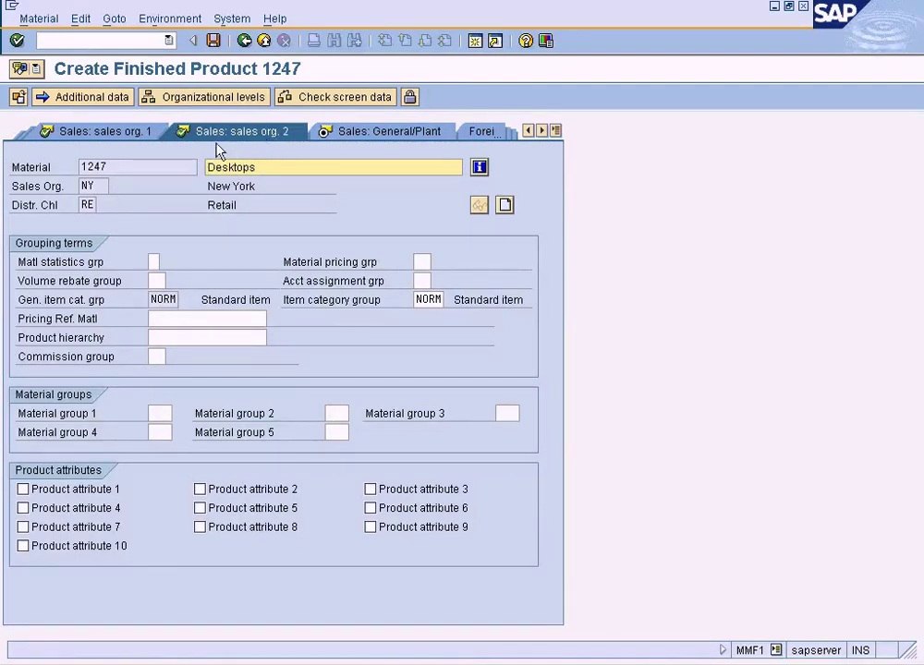
Step: On the Sales: sales org. 1 view, enter 100 PC as the Desktops minimum order quantity
click(138, 134)
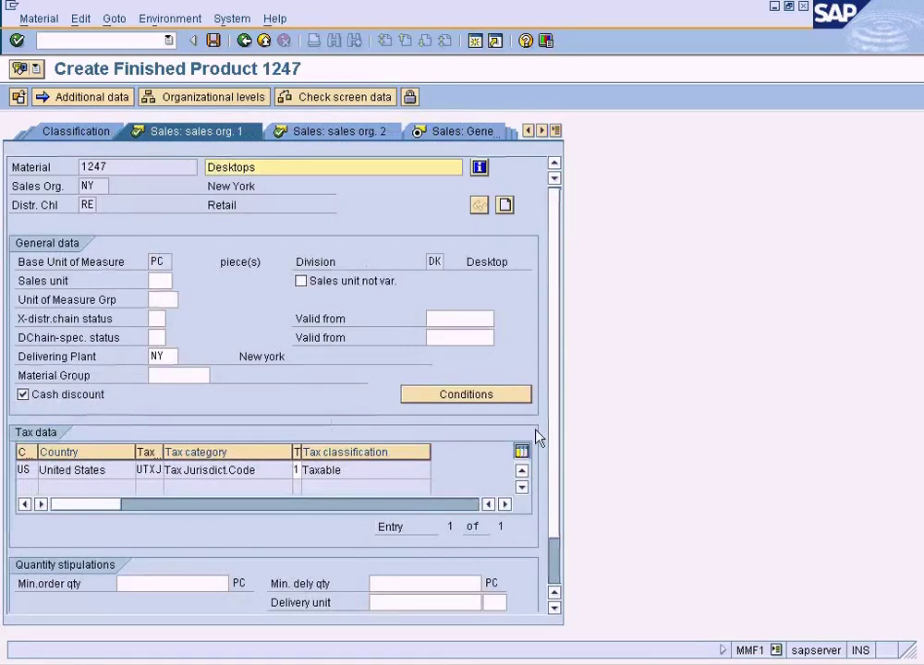
scroll(552, 519, down, 2)
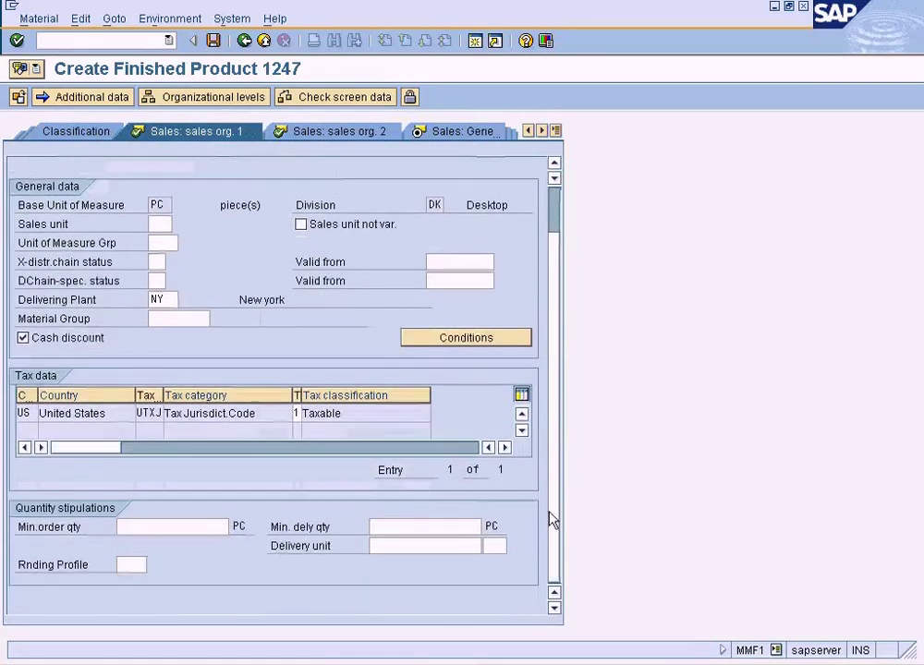
click(205, 527)
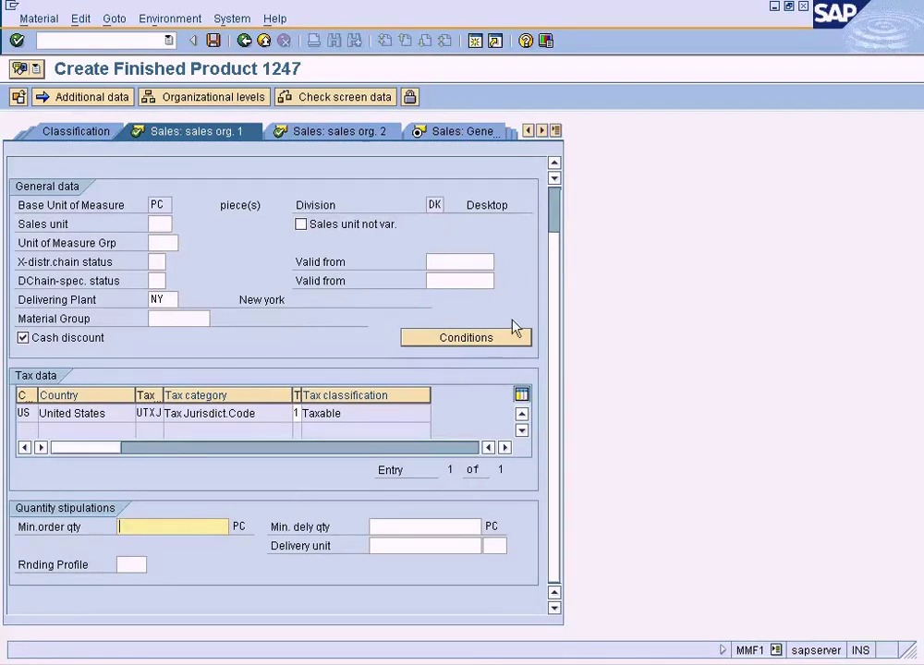
scroll(545, 244, up, 2)
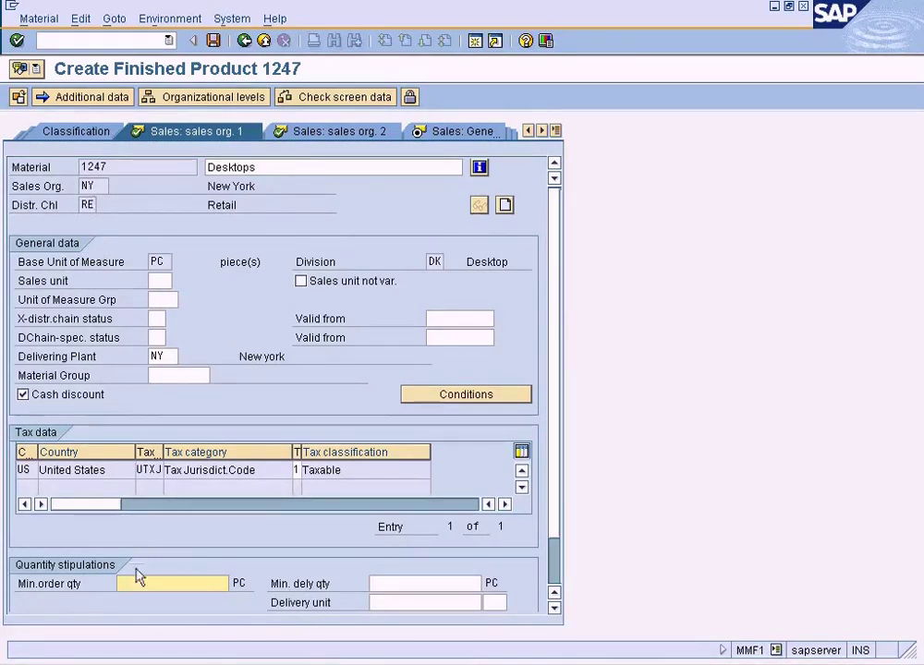
click(382, 583)
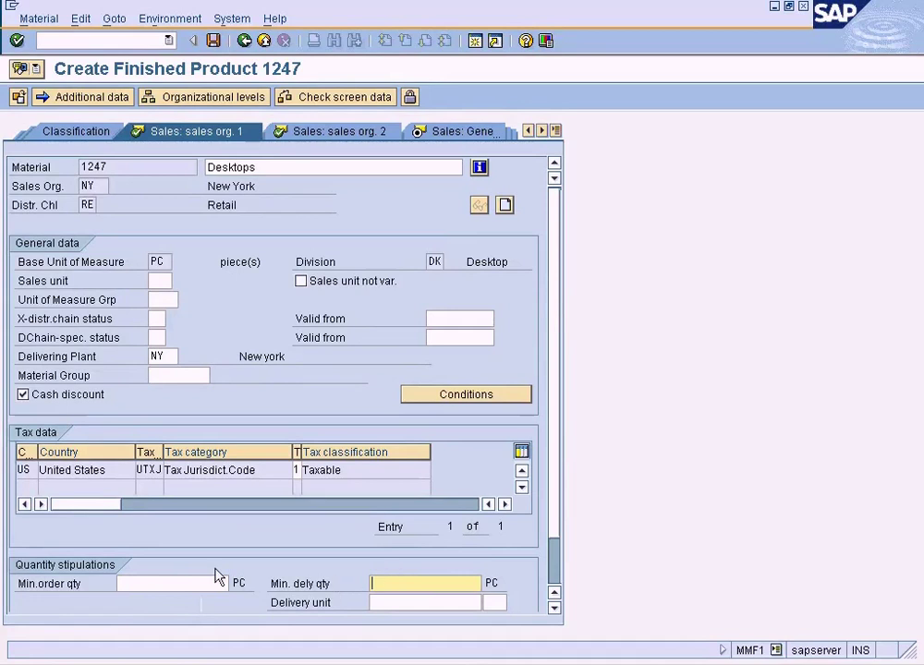
click(172, 578)
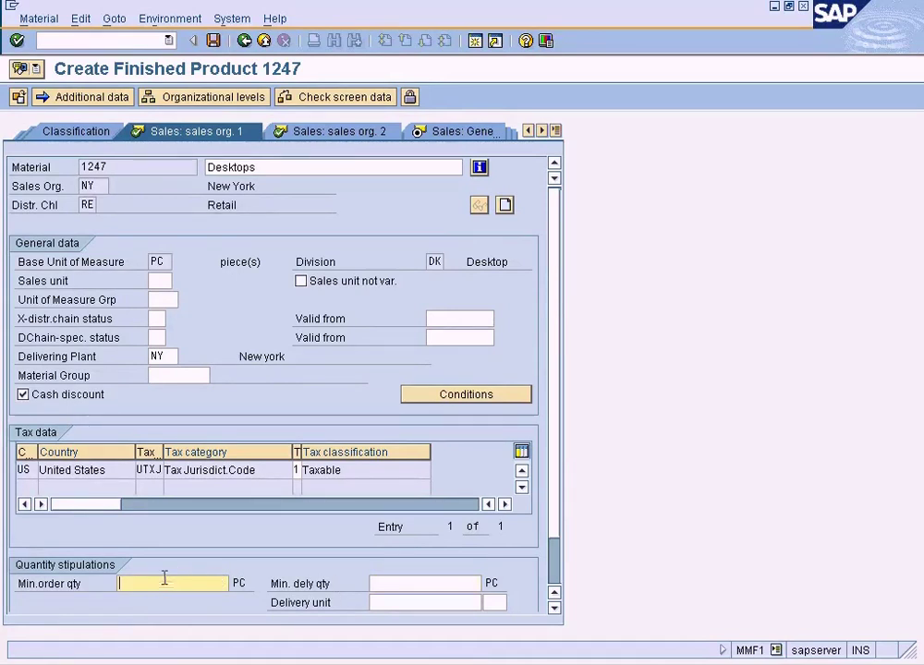
text(100)
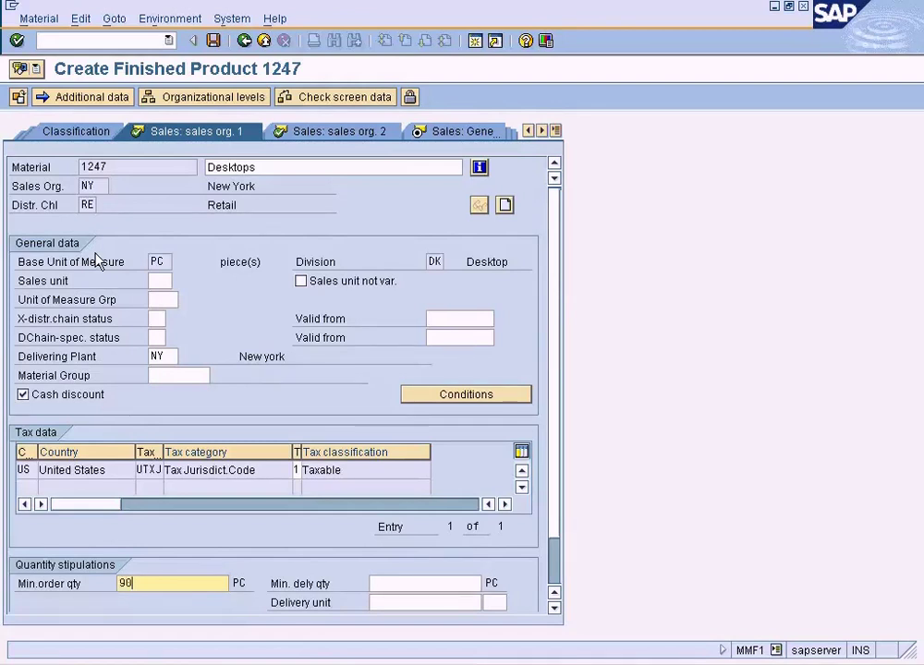
key(BackSpace)
key(BackSpace)
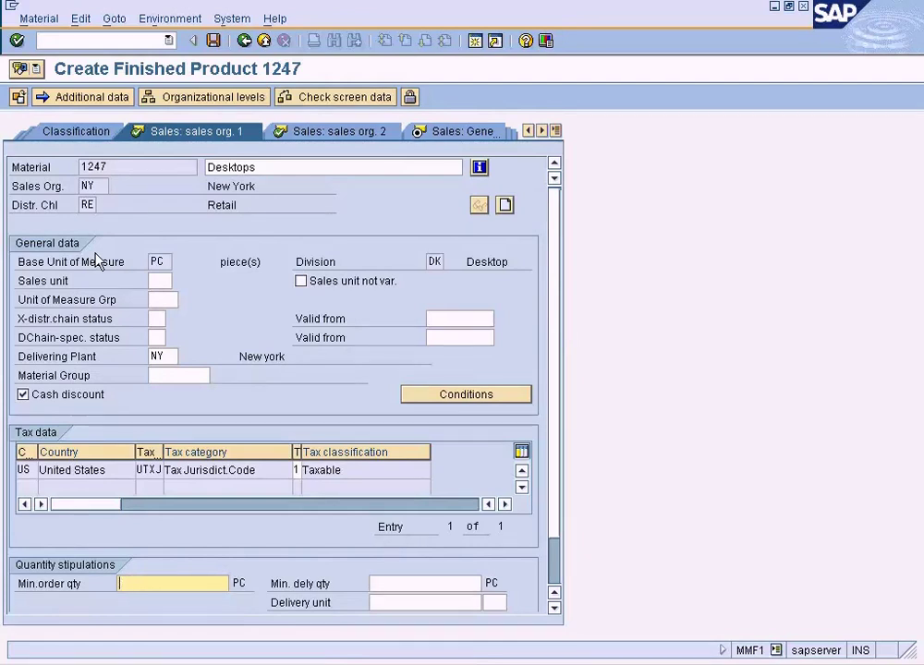
text(100)
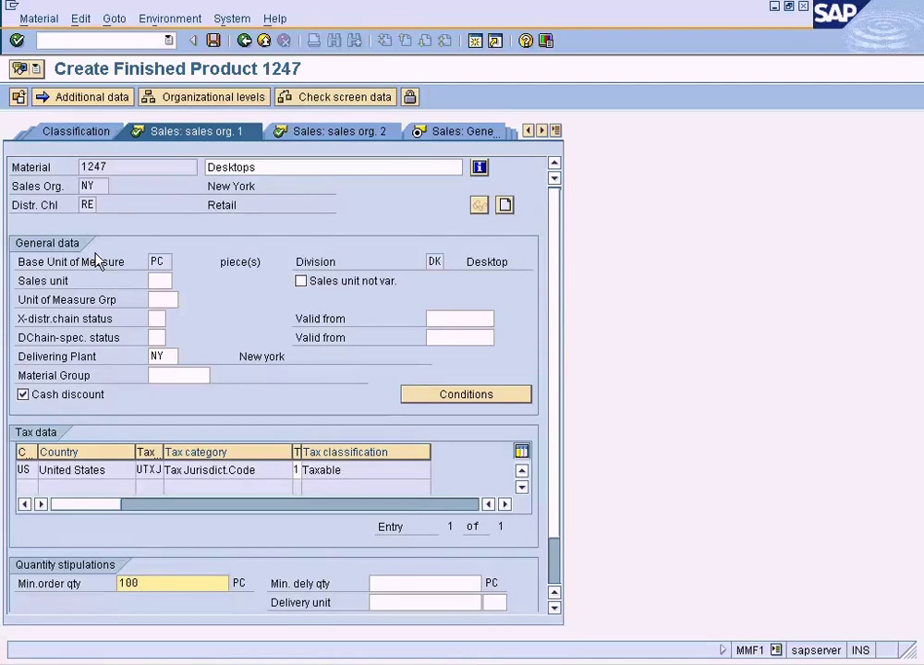
click(420, 583)
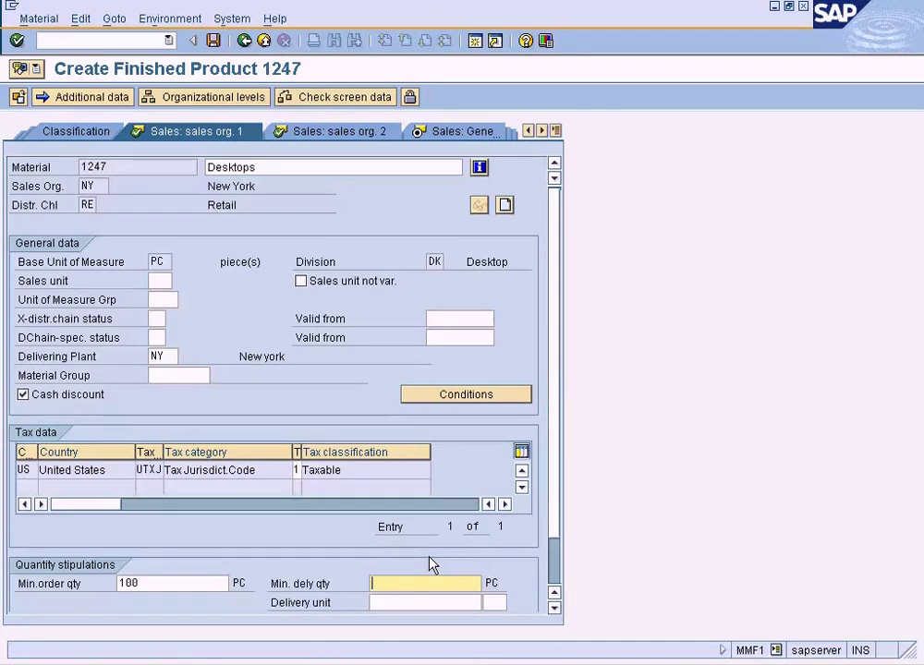
Step: Remove the trial minimum delivery quantity 40 and the minimum order quantity, then go to Sales: sales org. 2
text(40)
key(BackSpace)
key(BackSpace)
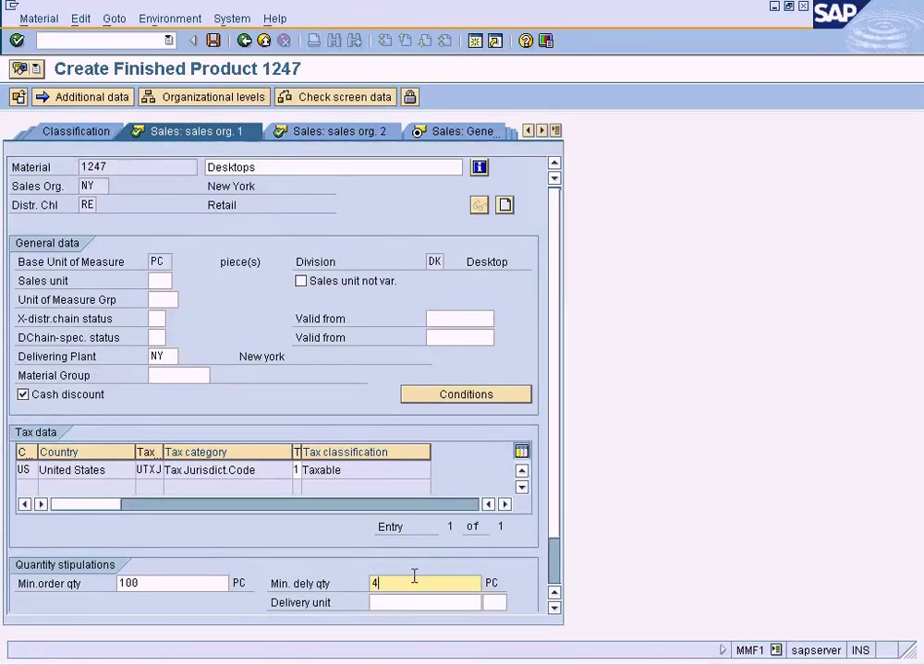
click(173, 583)
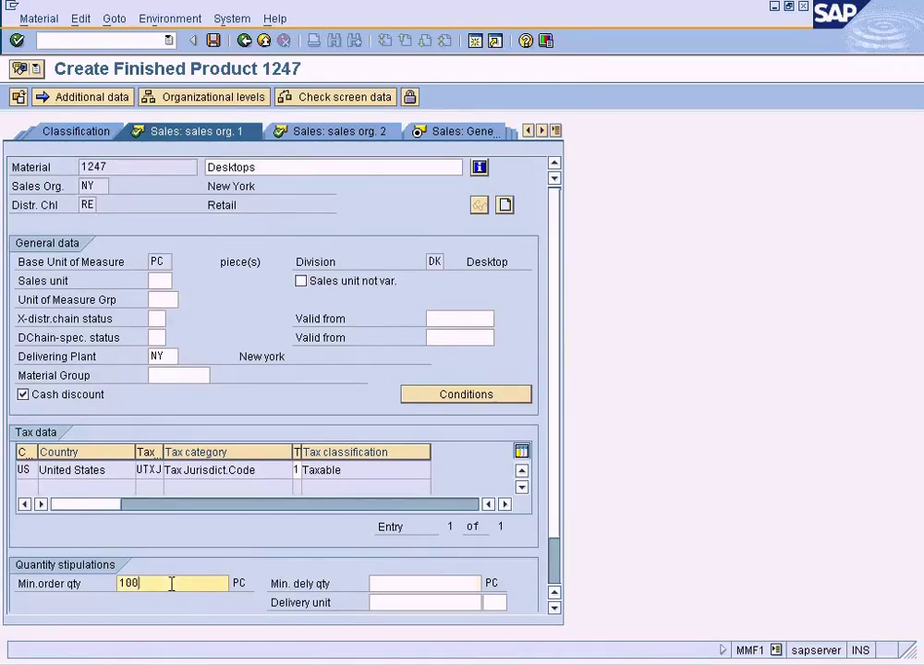
key(BackSpace)
key(BackSpace)
key(BackSpace)
click(365, 132)
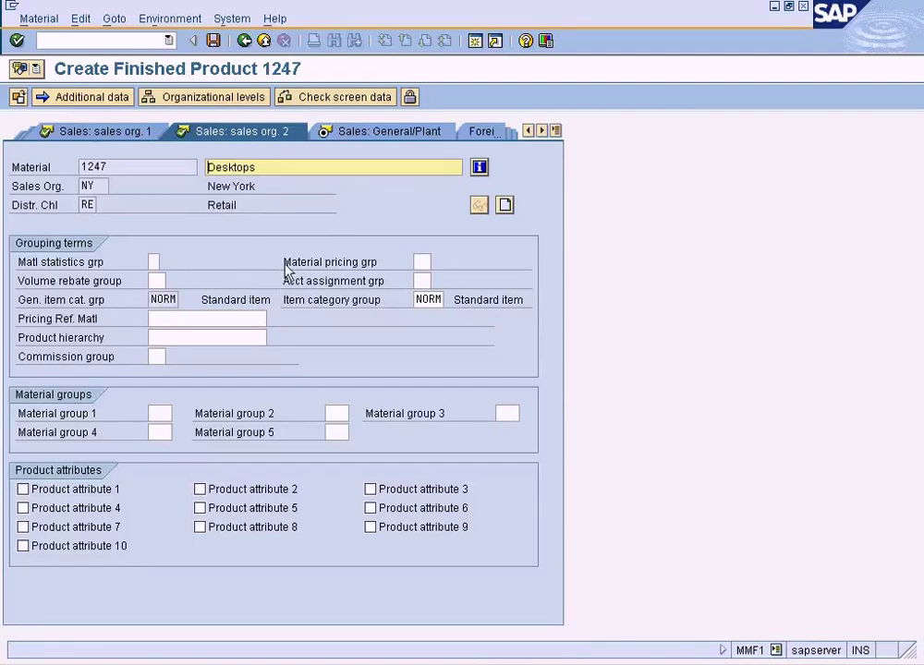
Step: Check the sales org. 1 and 2 tabs, ending on the Sales: General/Plant view for plant NY
click(368, 135)
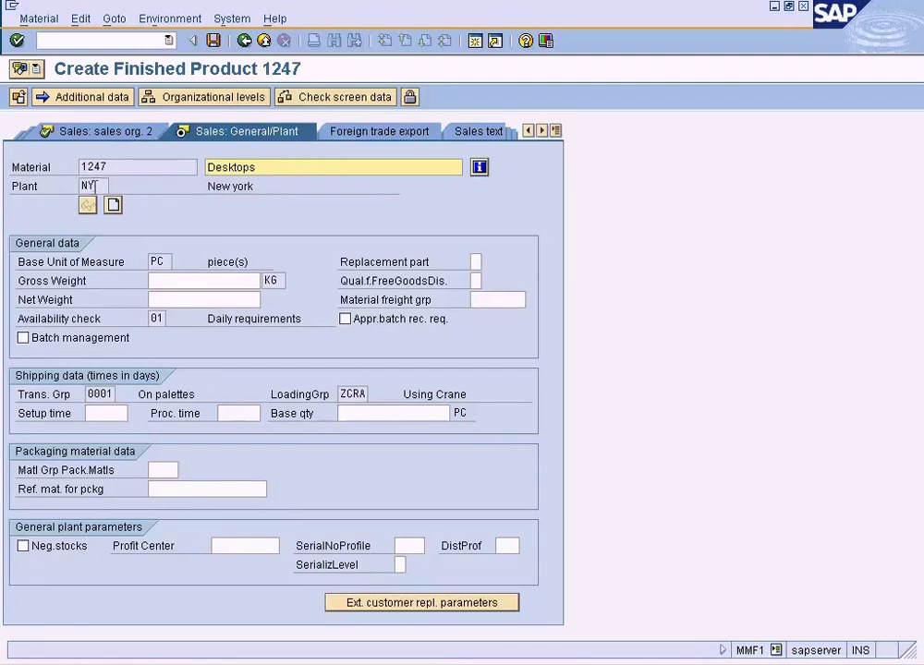
key(Tab)
click(125, 133)
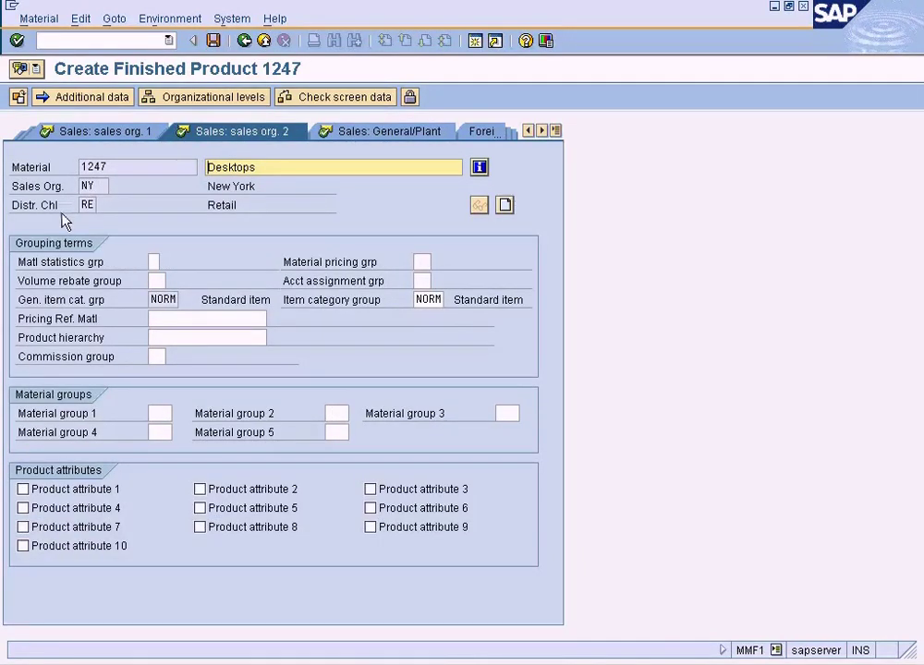
click(127, 134)
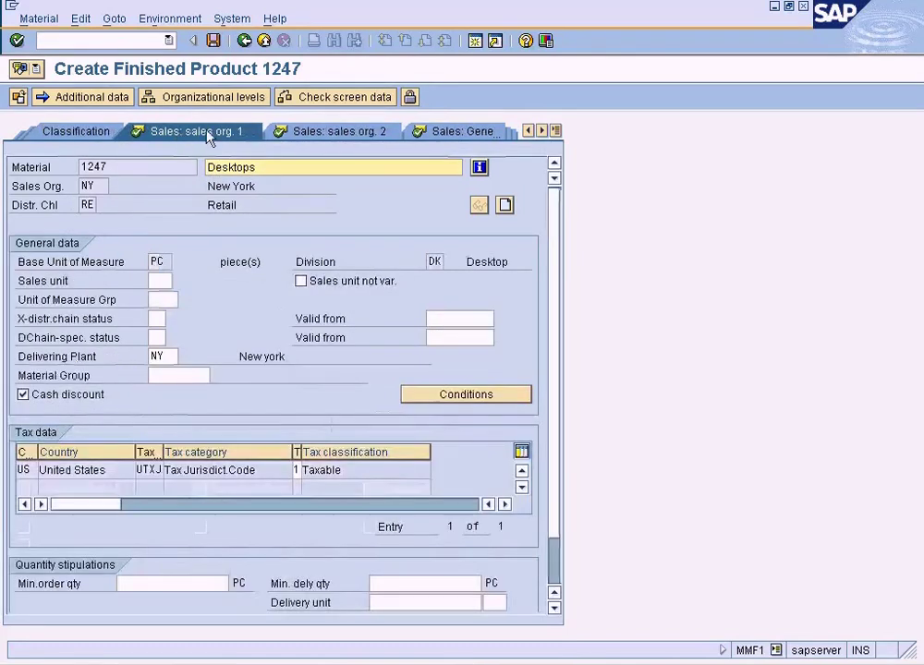
click(320, 136)
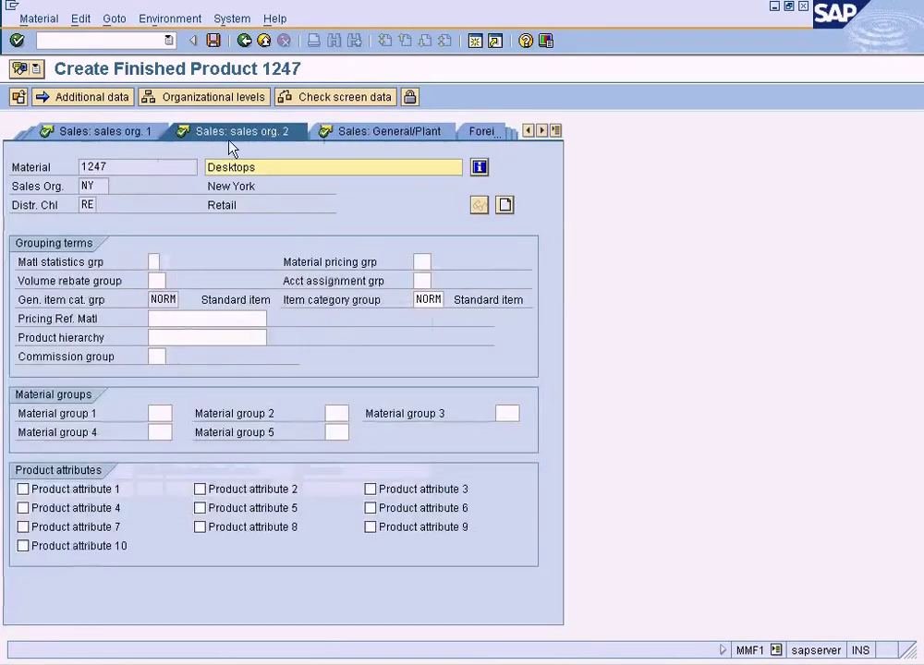
click(96, 185)
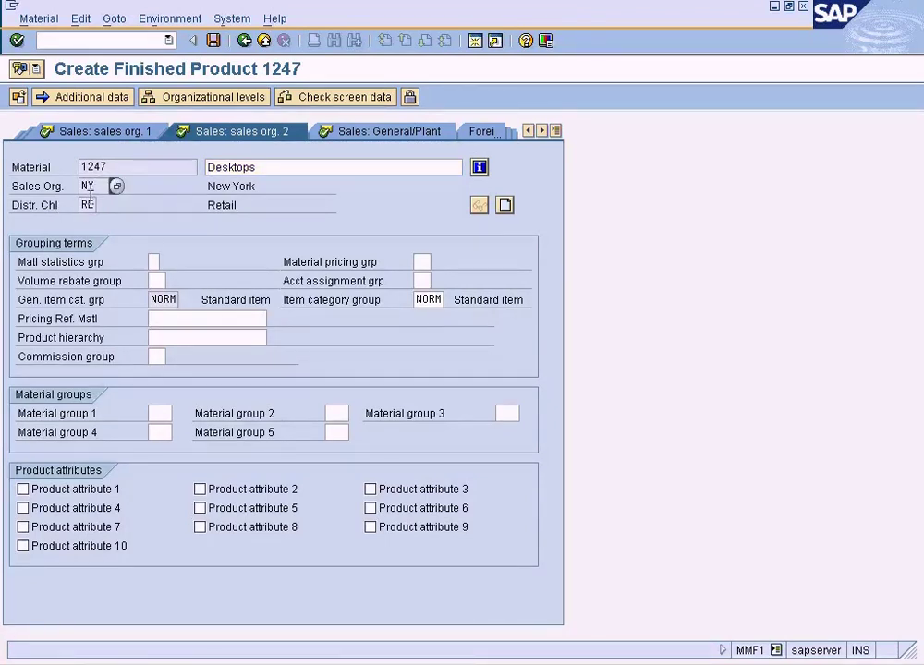
click(92, 204)
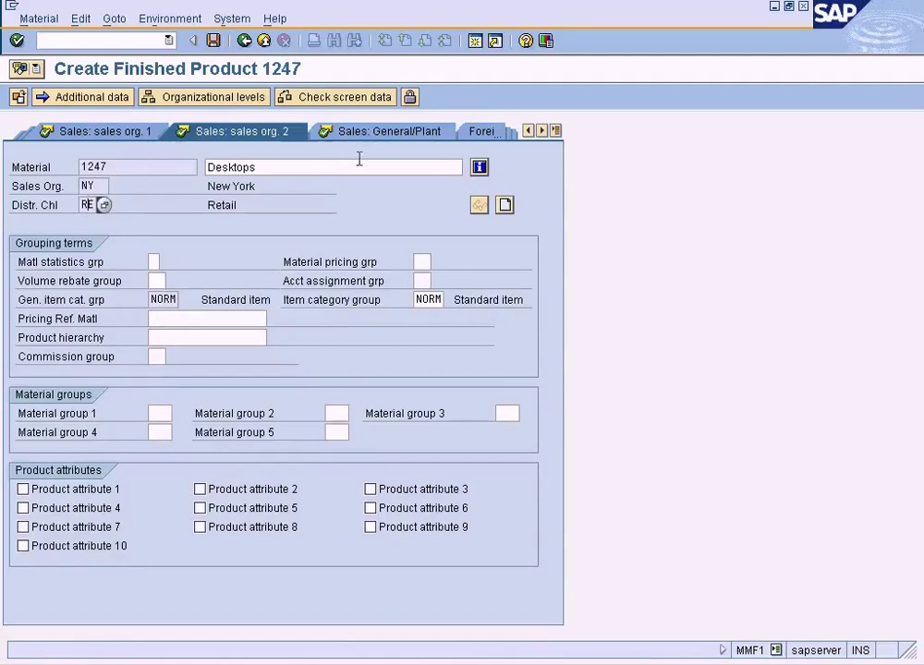
click(377, 133)
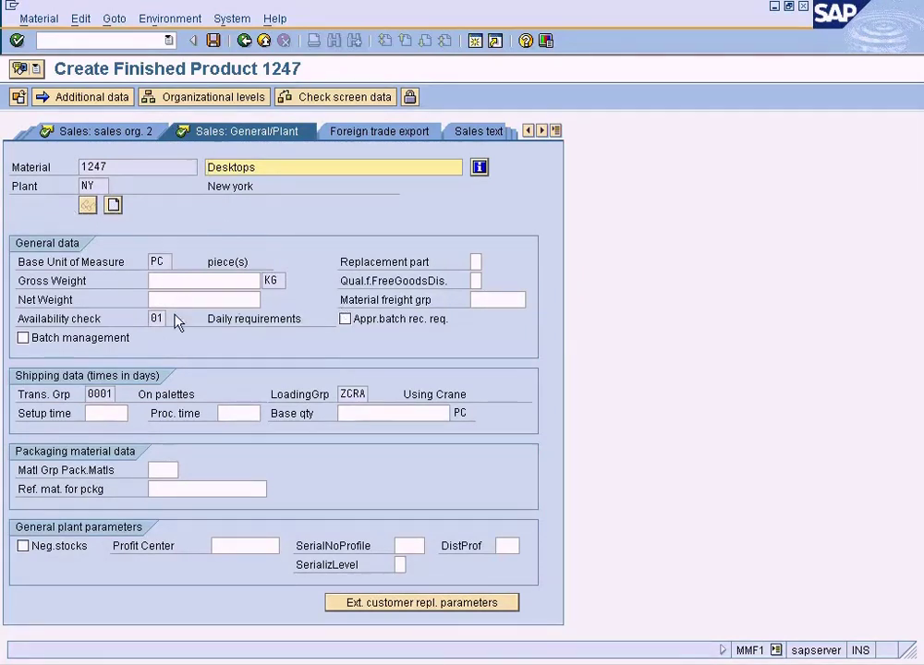
Step: Step through the gross weight, net weight, packaging material group and reference material fields for plant NY
click(97, 186)
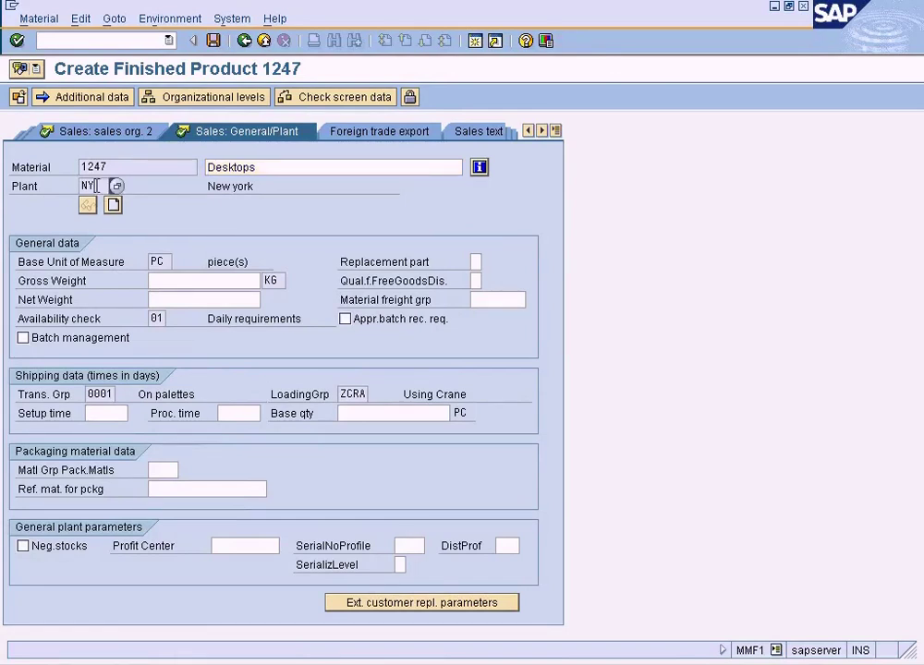
click(215, 284)
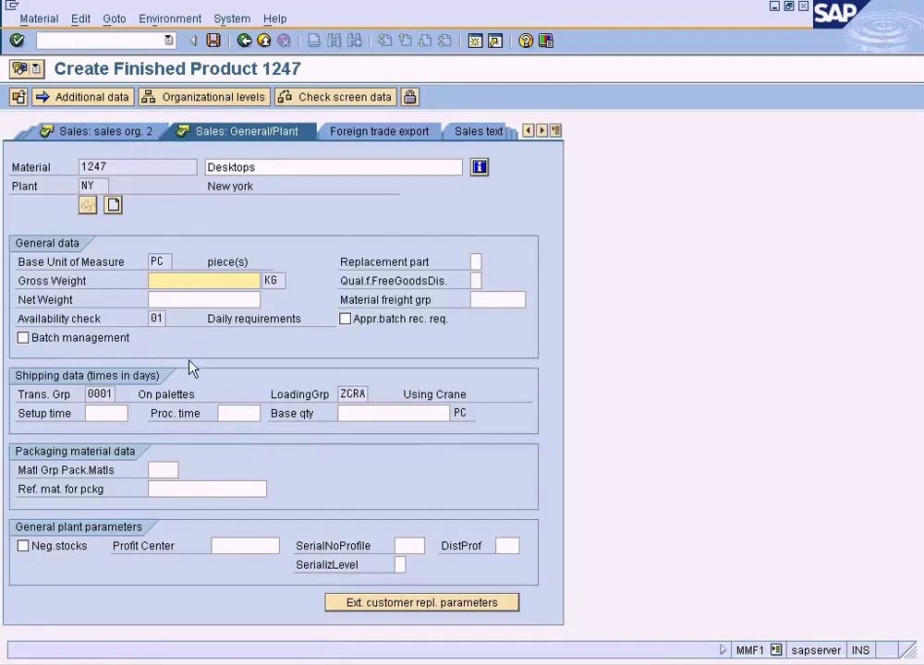
click(201, 300)
click(202, 280)
click(163, 469)
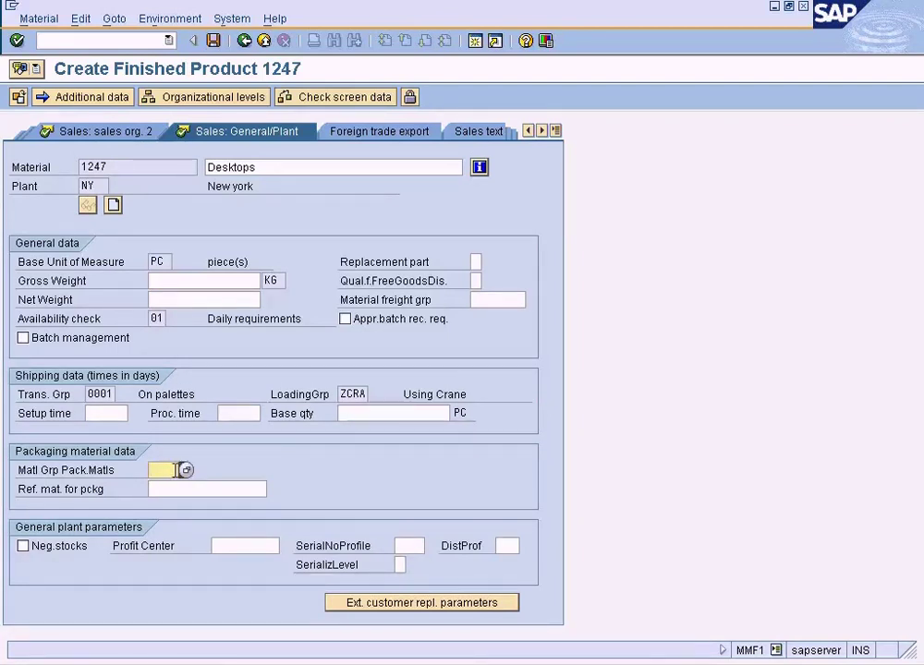
click(174, 488)
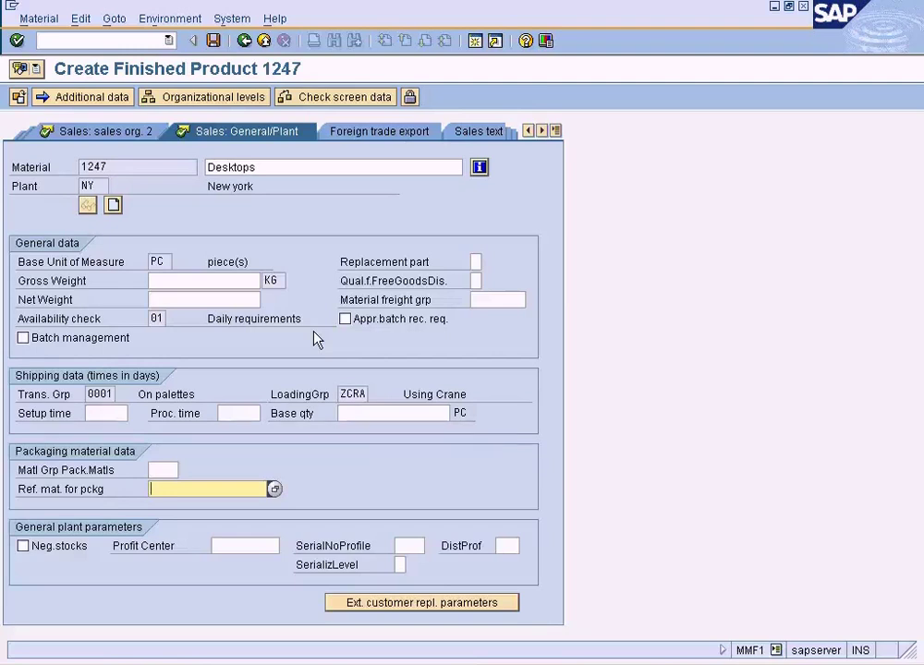
click(241, 285)
click(240, 299)
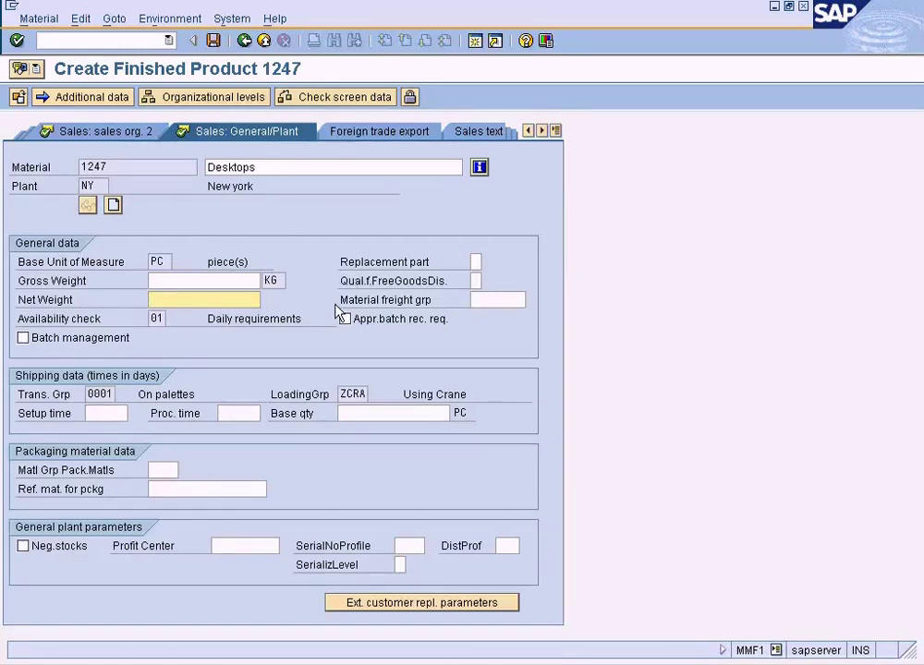
Step: Check setup time, processing time and freight group, then mark the loading group value ZCRA
click(121, 417)
click(241, 417)
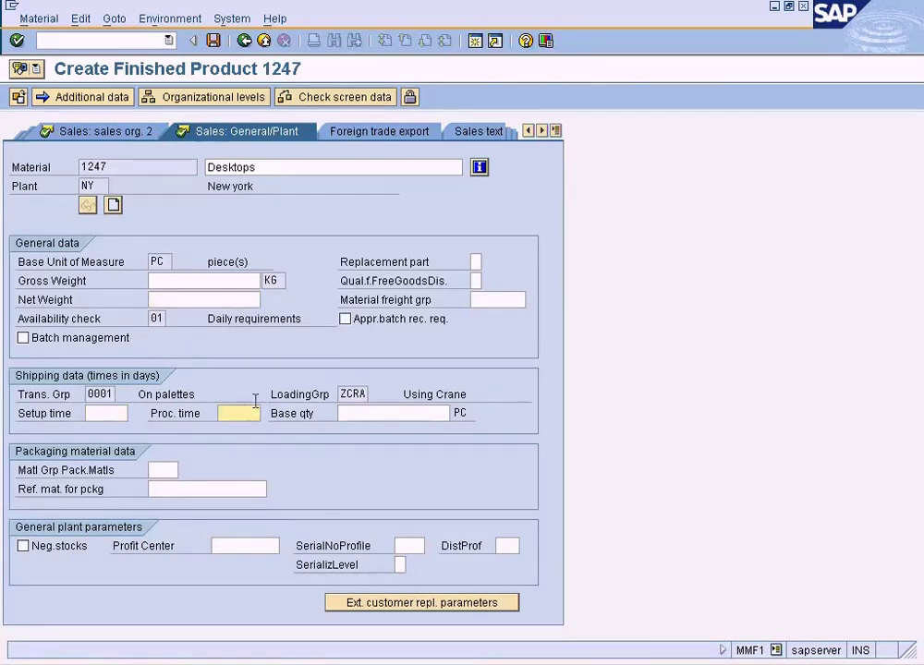
click(476, 299)
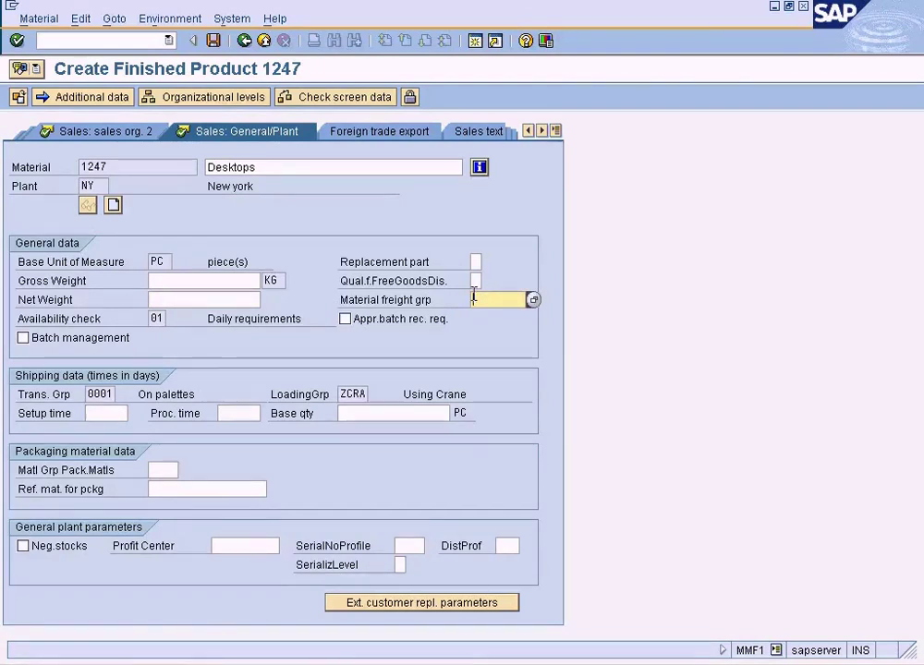
click(363, 394)
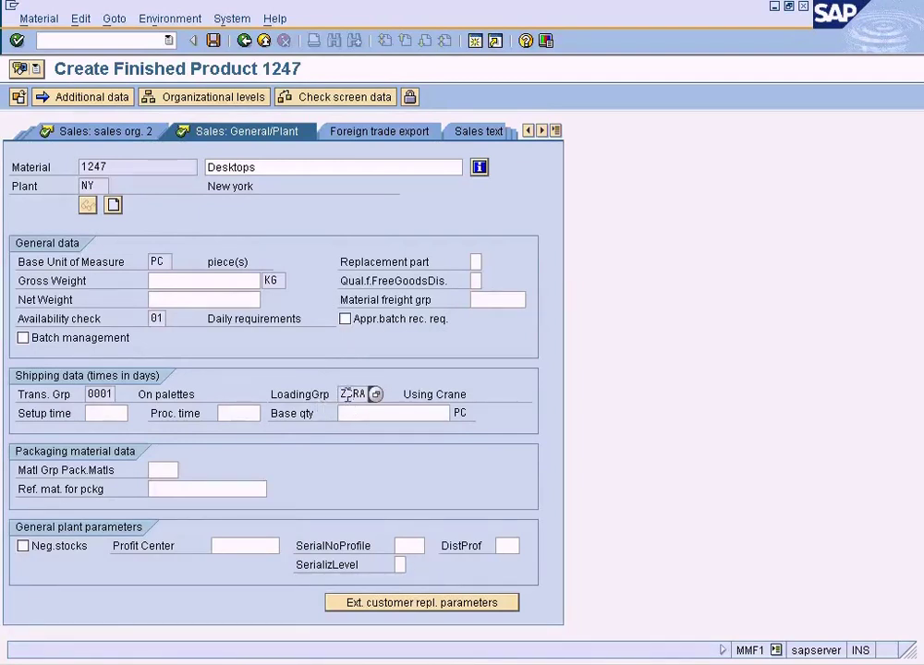
drag(338, 394, 367, 394)
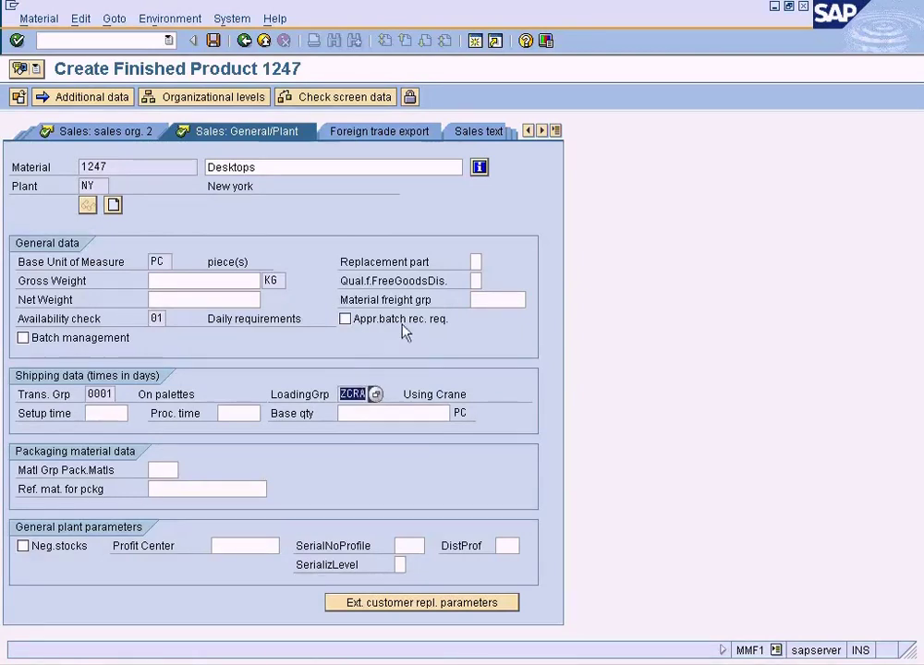
Step: Look over the Define Shipping Point Determination line in the SAP SD Training outline, then return to Create Finished Product 1247
click(392, 662)
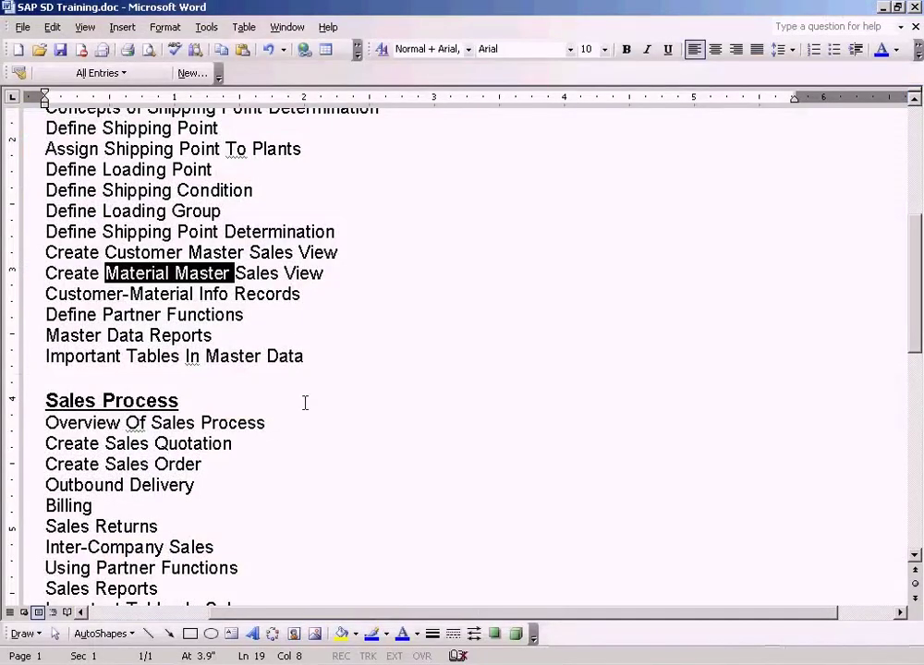
click(371, 243)
key(Up)
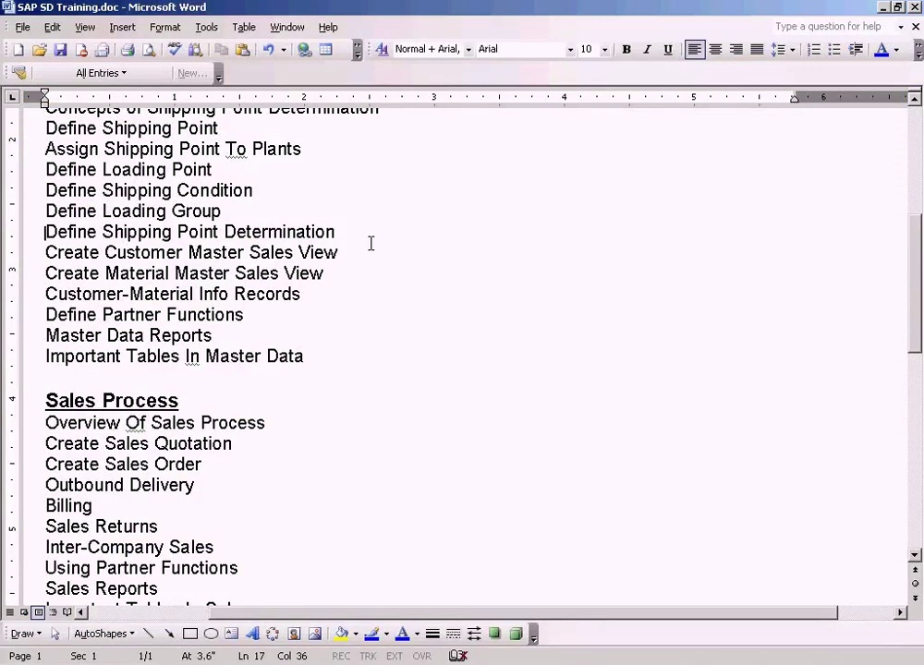
key(shift+Down)
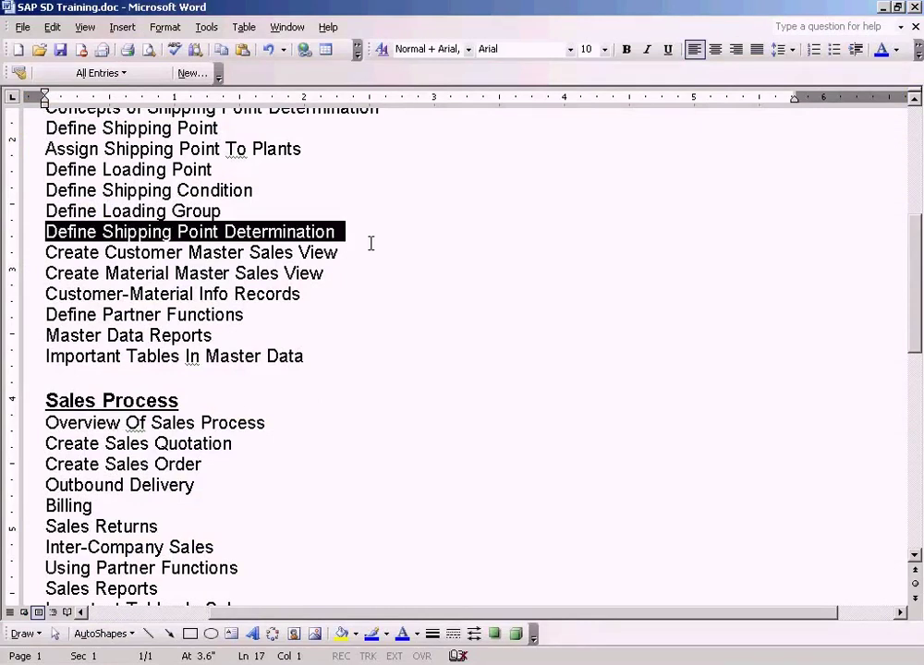
click(166, 215)
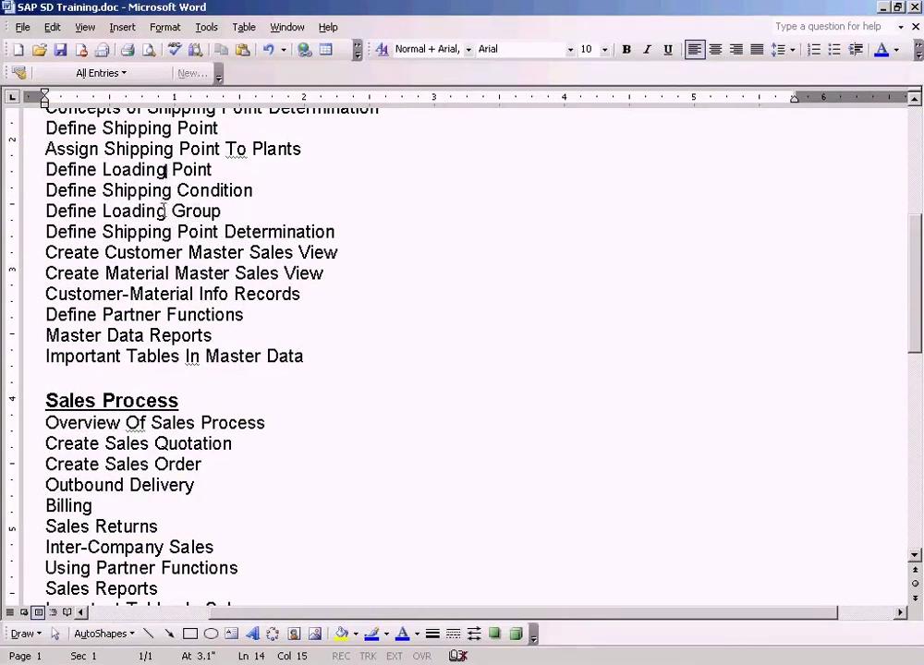
click(286, 657)
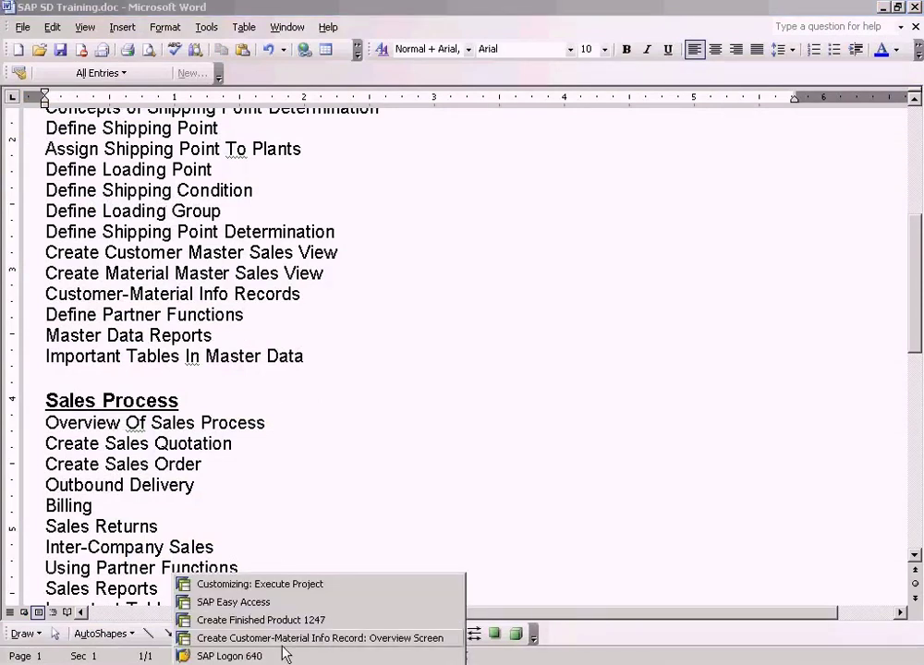
click(283, 619)
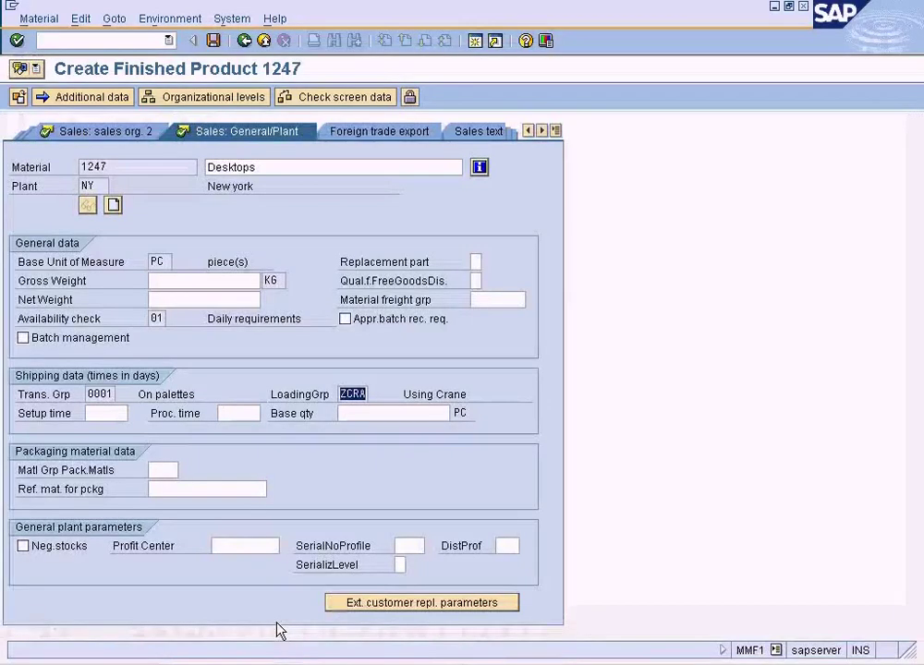
Step: Save material 1247 from the loading group field, getting the 'Material 1247 created' message
click(350, 412)
click(345, 394)
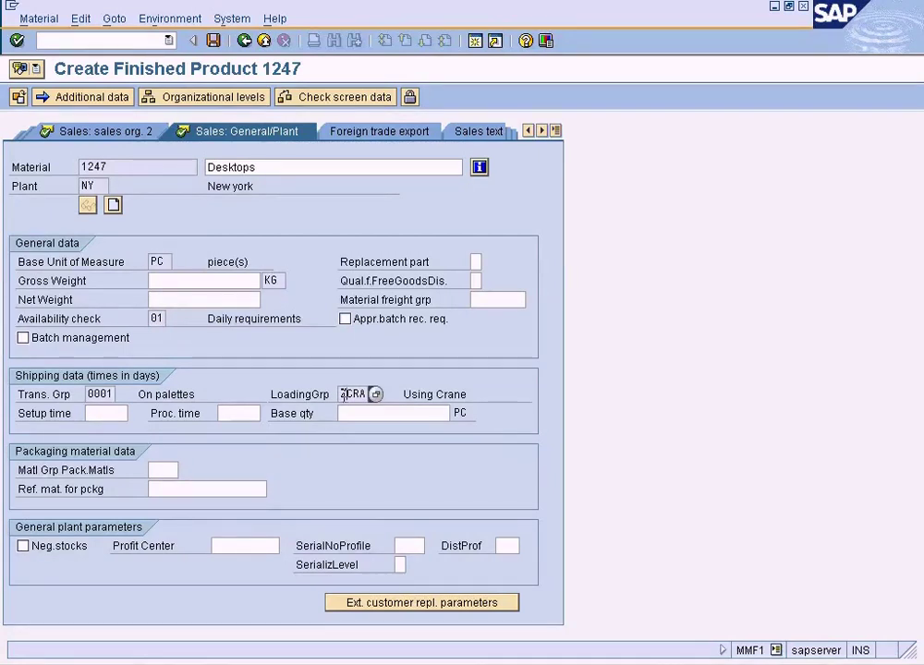
click(213, 40)
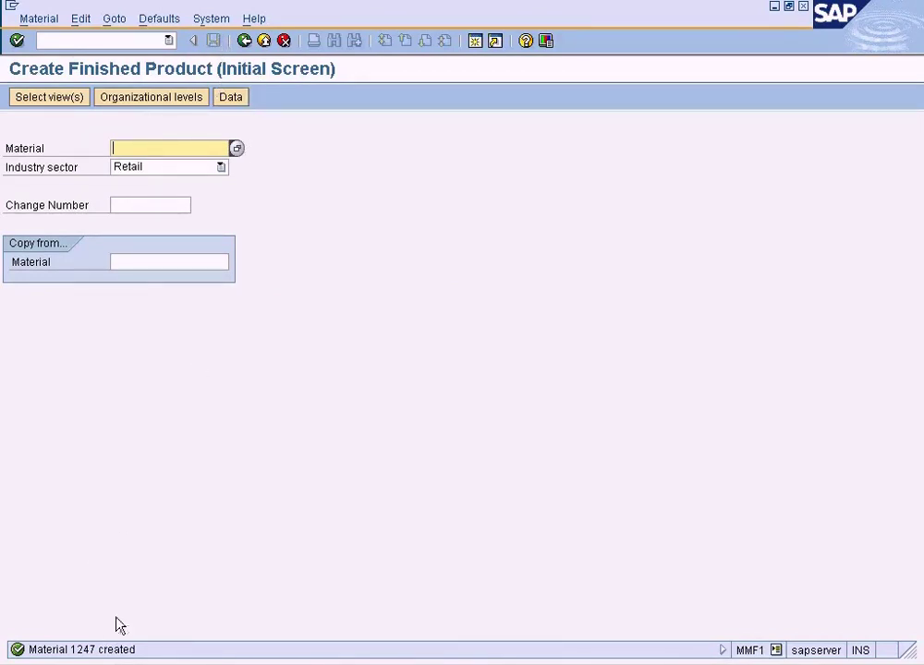
Step: Switch from creating a finished product to changing material 1247 immediately
click(246, 43)
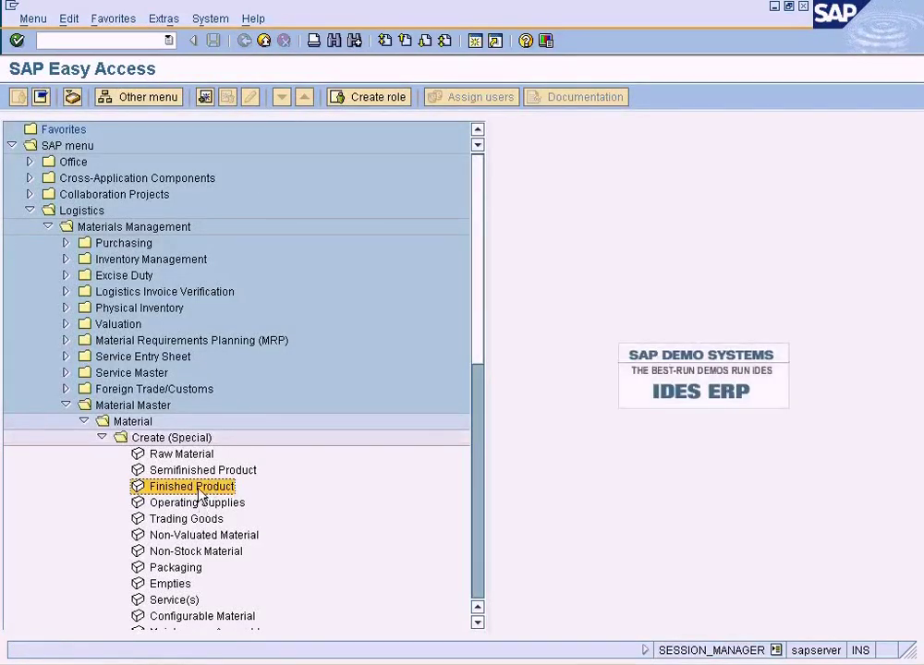
double_click(198, 489)
click(46, 20)
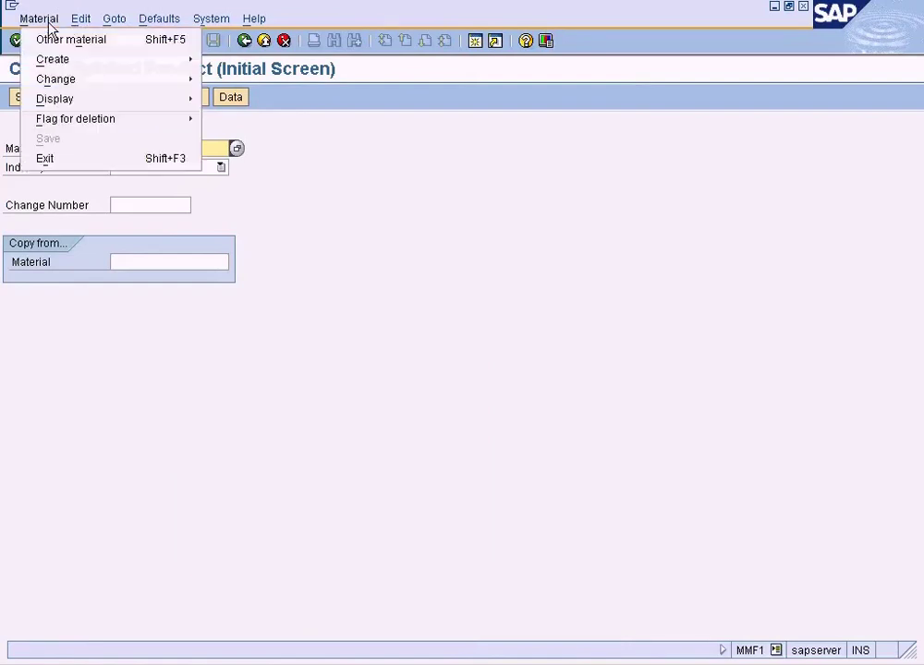
mouse_move(74, 81)
click(264, 83)
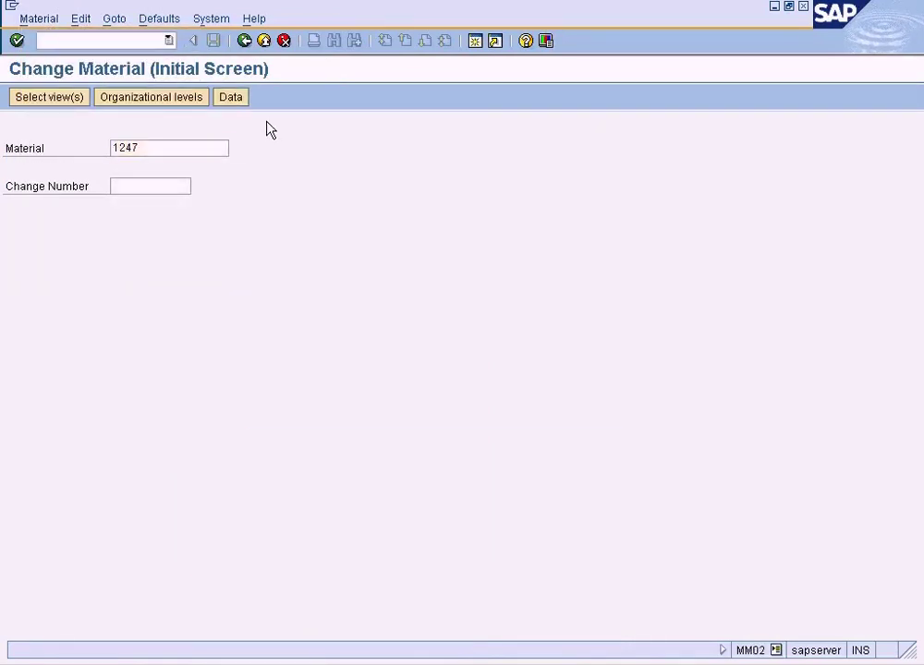
key(Return)
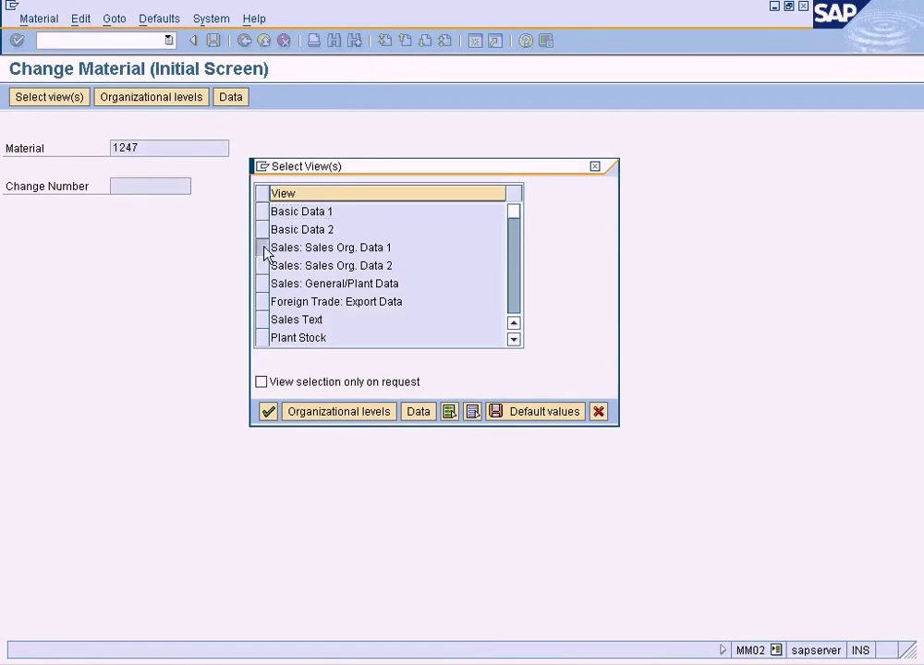
Step: Select the Sales Org. Data 1, Sales Org. Data 2 and General/Plant views for plant NY, sales org NY, channel RE
click(264, 249)
click(264, 268)
click(264, 286)
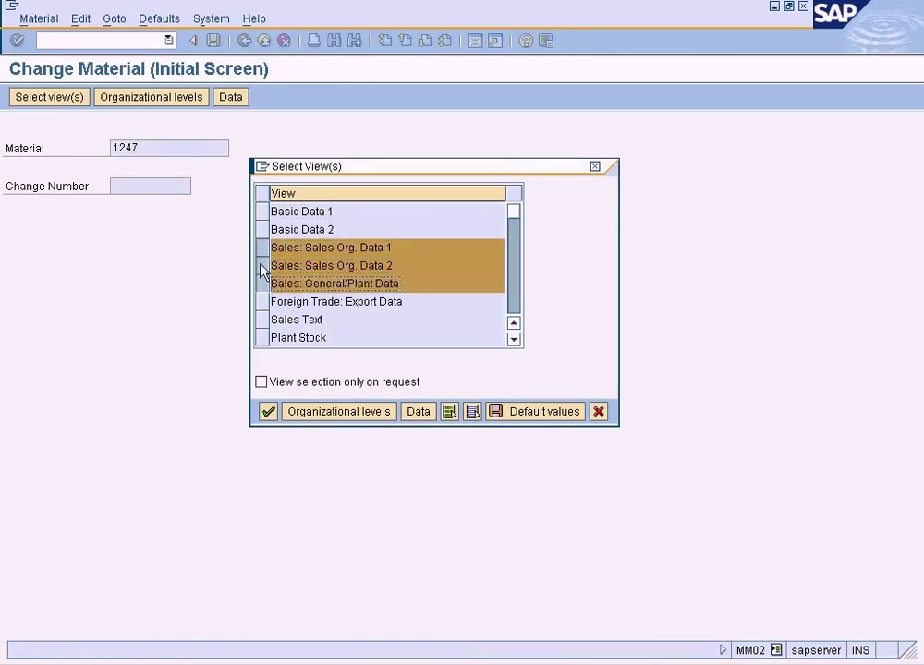
click(267, 412)
text(ny)
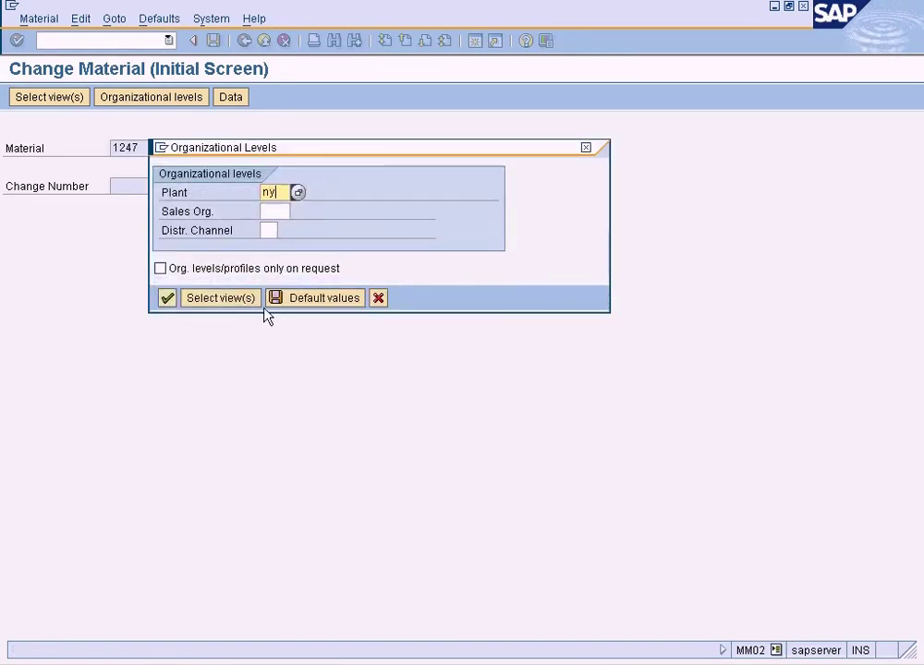
key(Tab)
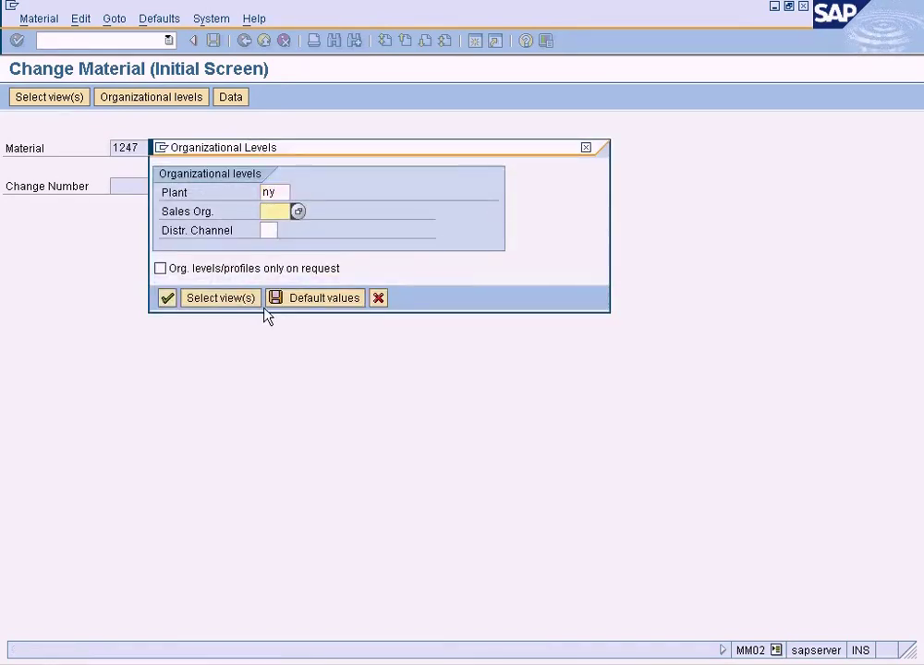
text(ny)
key(Tab)
text(re)
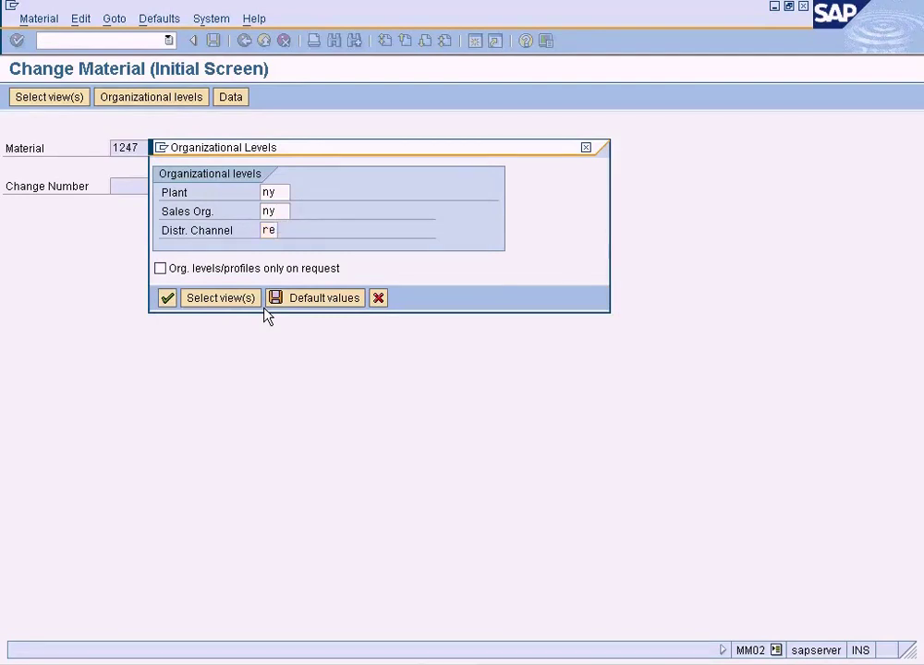
key(Return)
Step: Review the sales org. 2 and General/Plant views, exit, and go to Word's Create Material Master Sales View topic
click(348, 129)
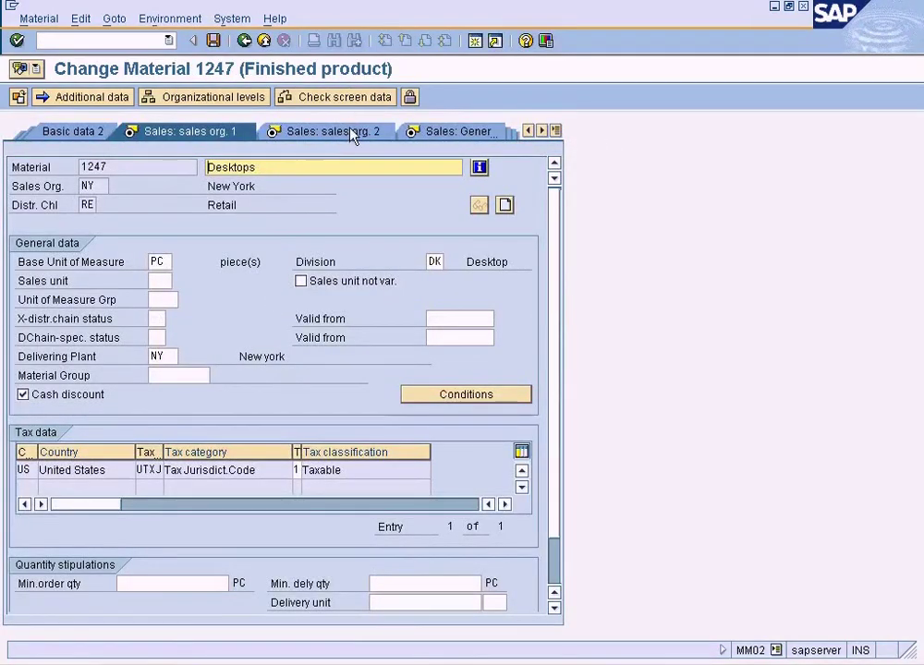
click(401, 133)
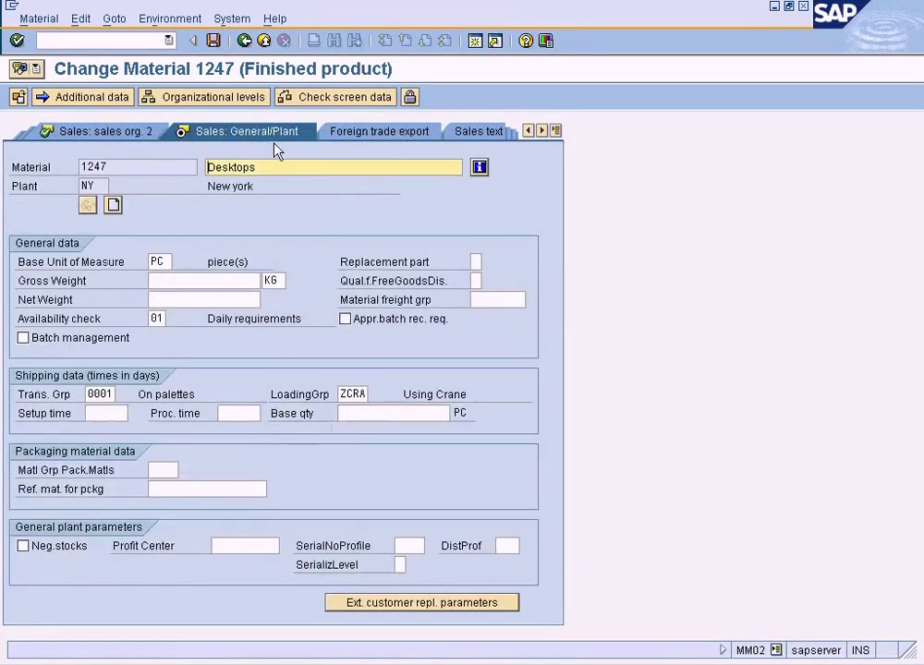
click(264, 39)
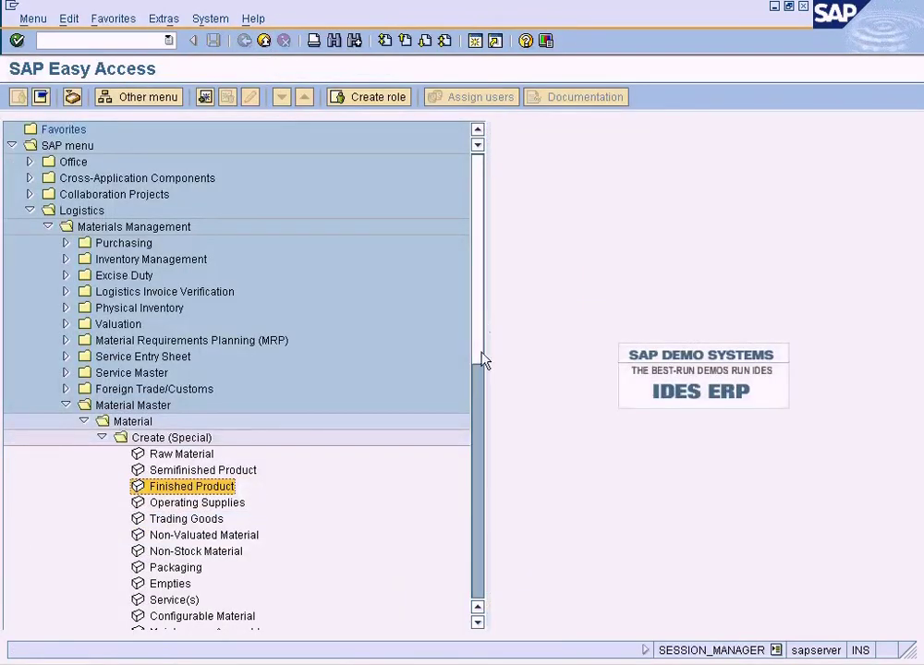
key(alt+Tab)
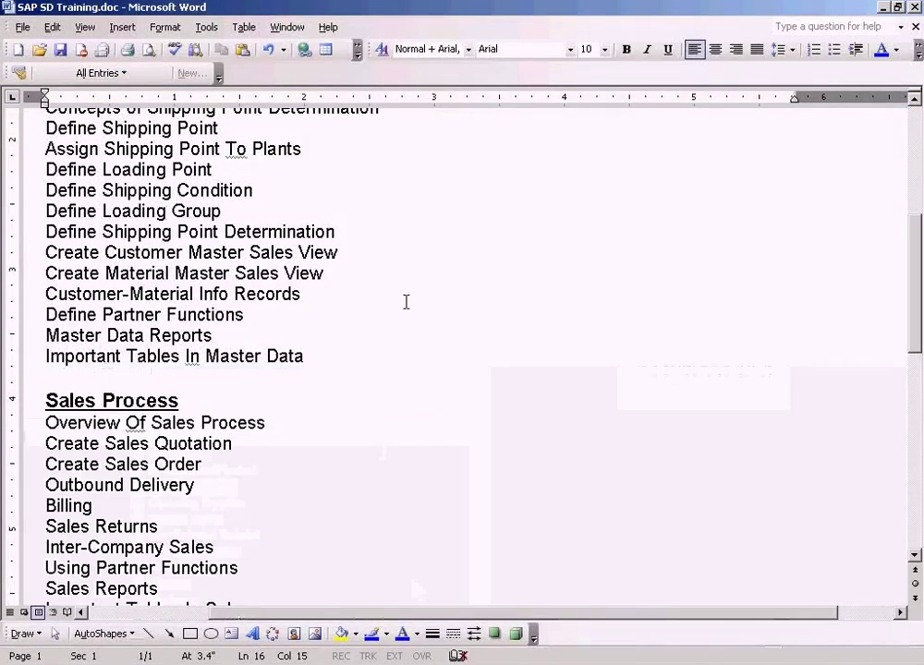
click(349, 282)
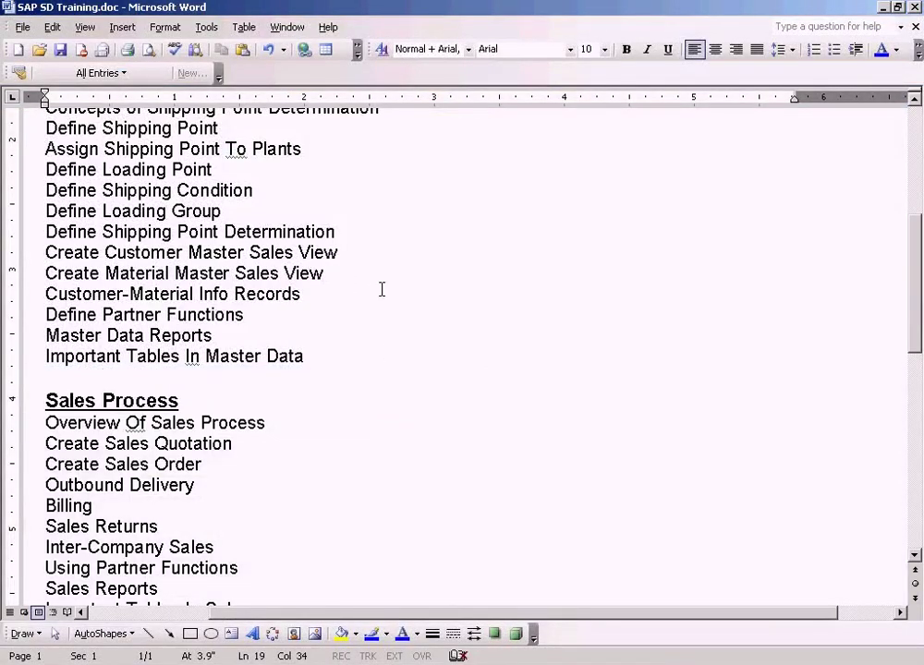